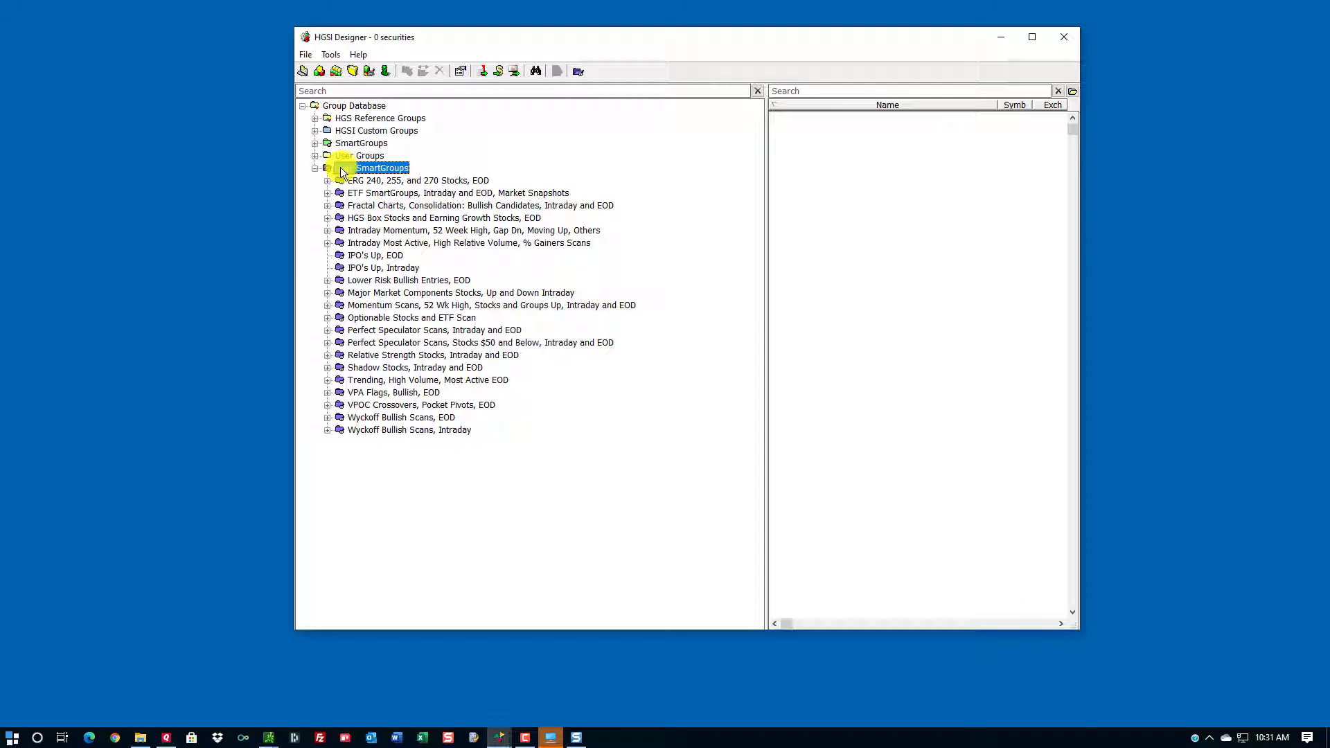
# - Create a new user SmartGroup named "My User SmartGroups" at the top level of the user SmartGroups
pyautogui.click(578, 72)
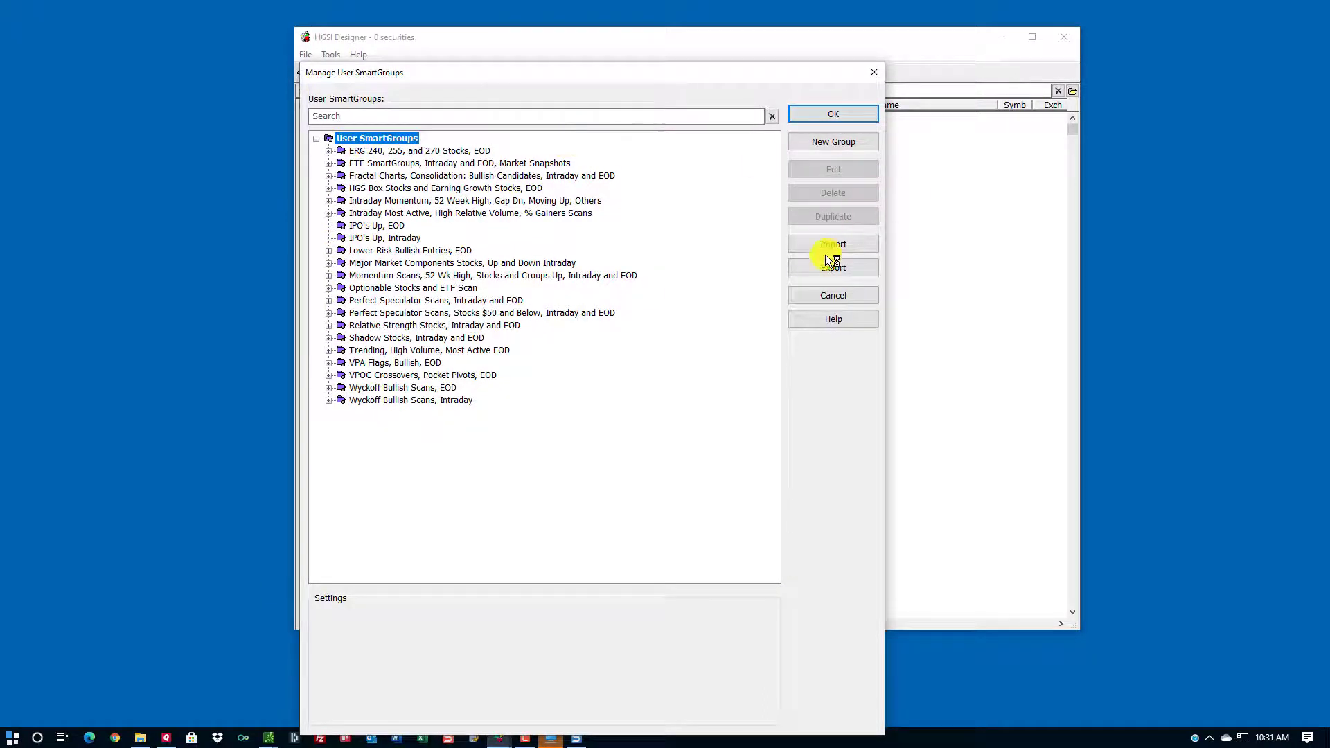
pyautogui.click(833, 140)
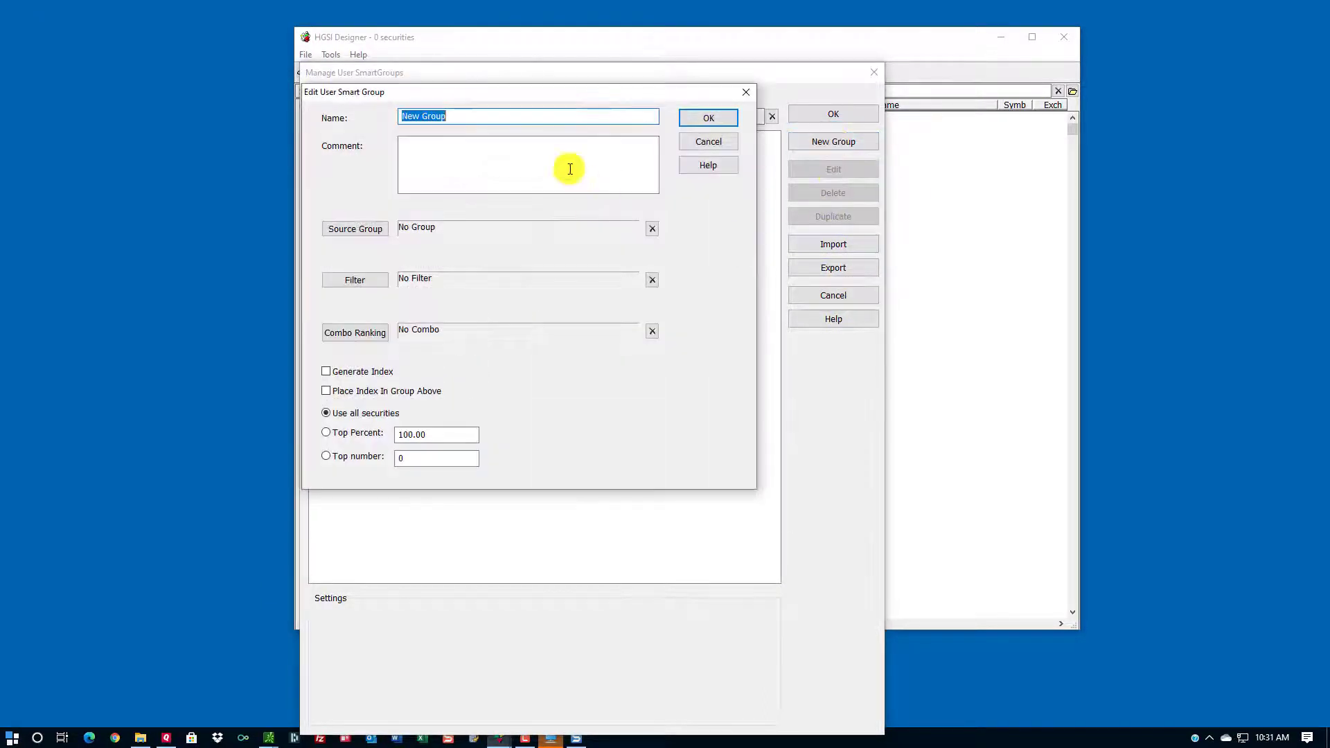
pyautogui.write('My')
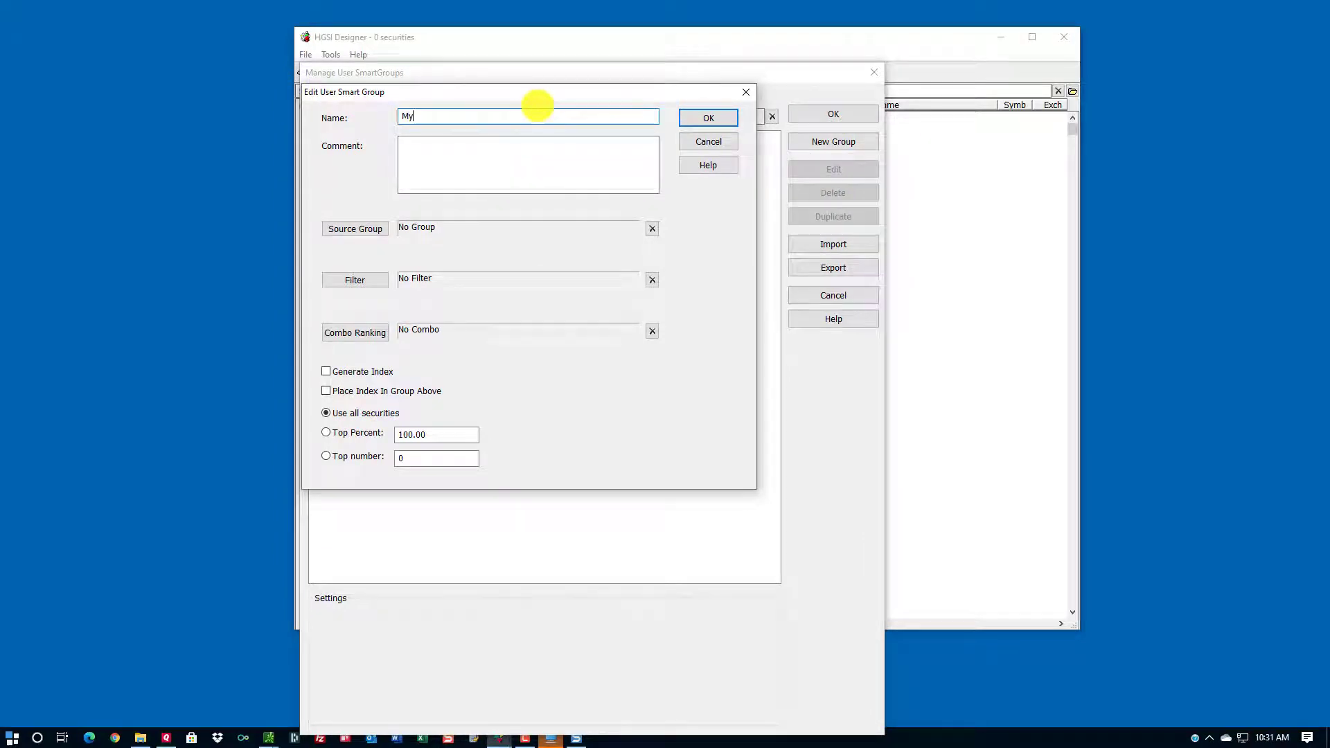
pyautogui.write(' User SmartGroups')
pyautogui.click(696, 119)
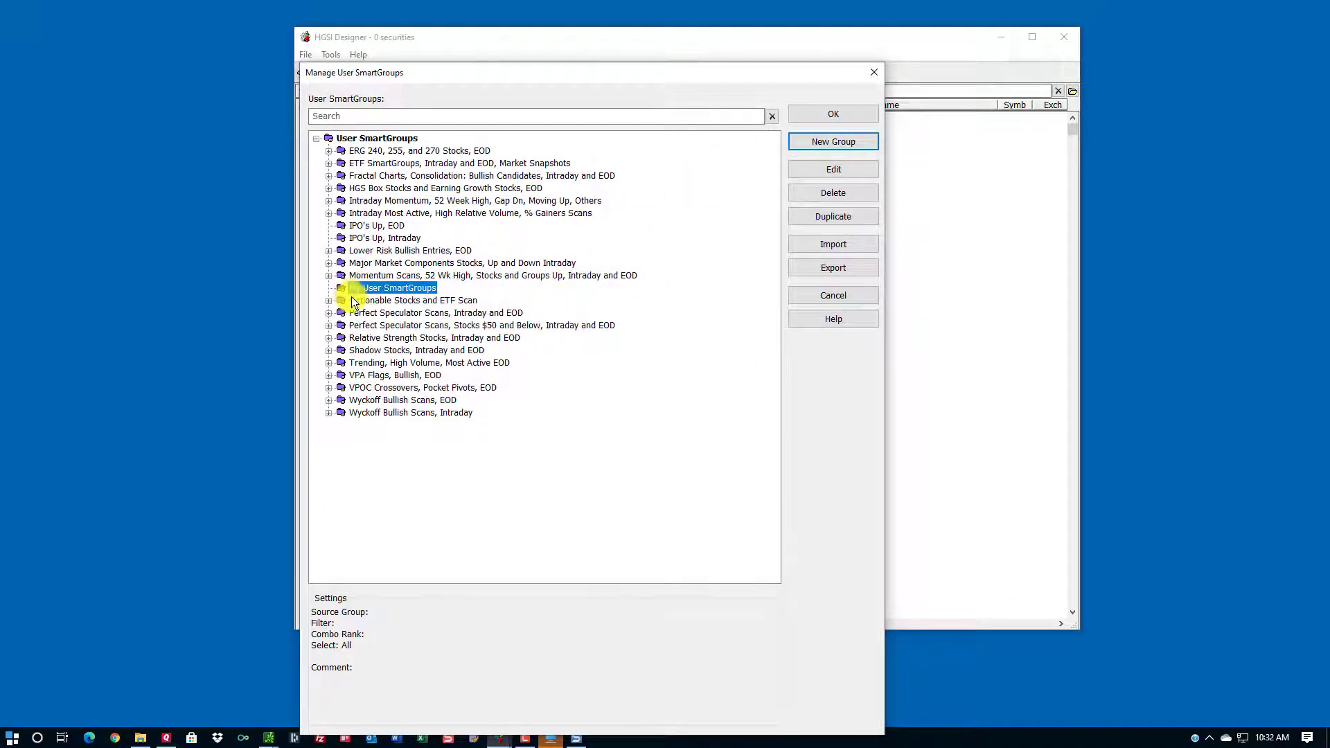
# - Rename the My User SmartGroups group as "z My User SmartGroups"
pyautogui.click(835, 169)
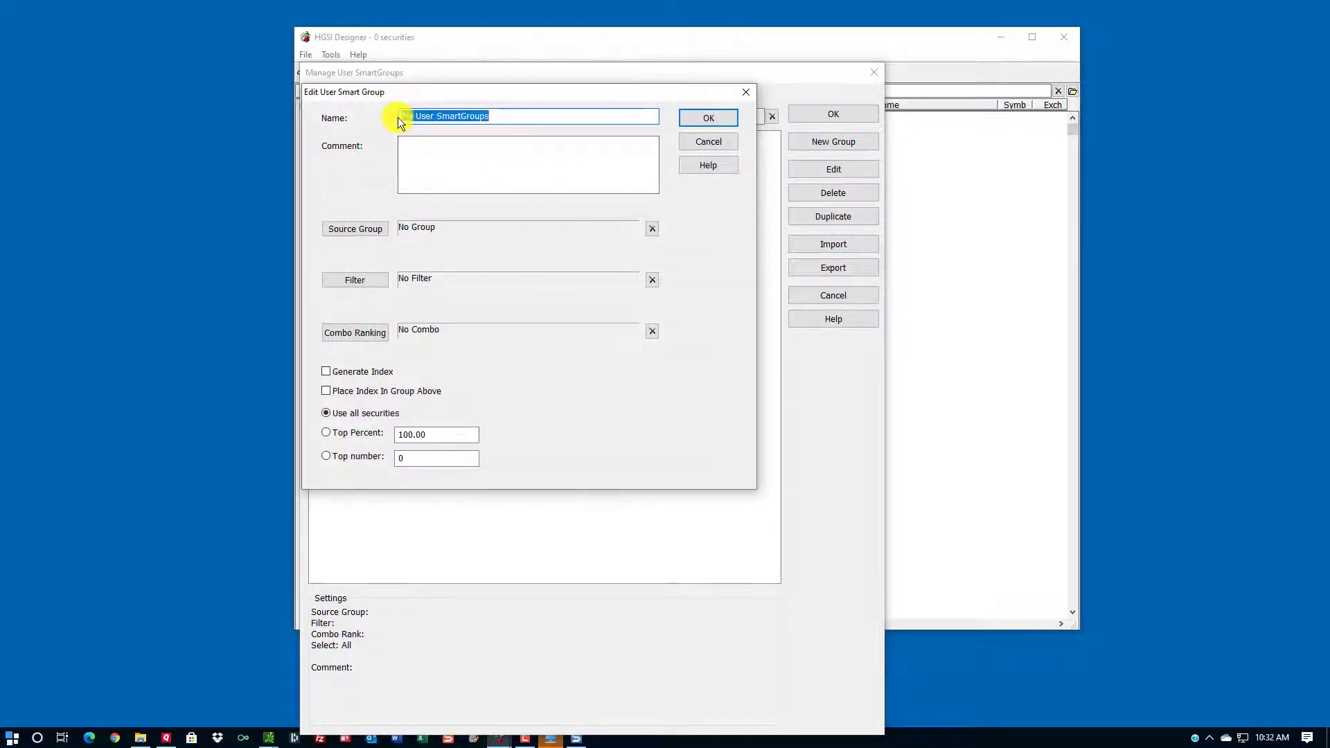
pyautogui.click(399, 116)
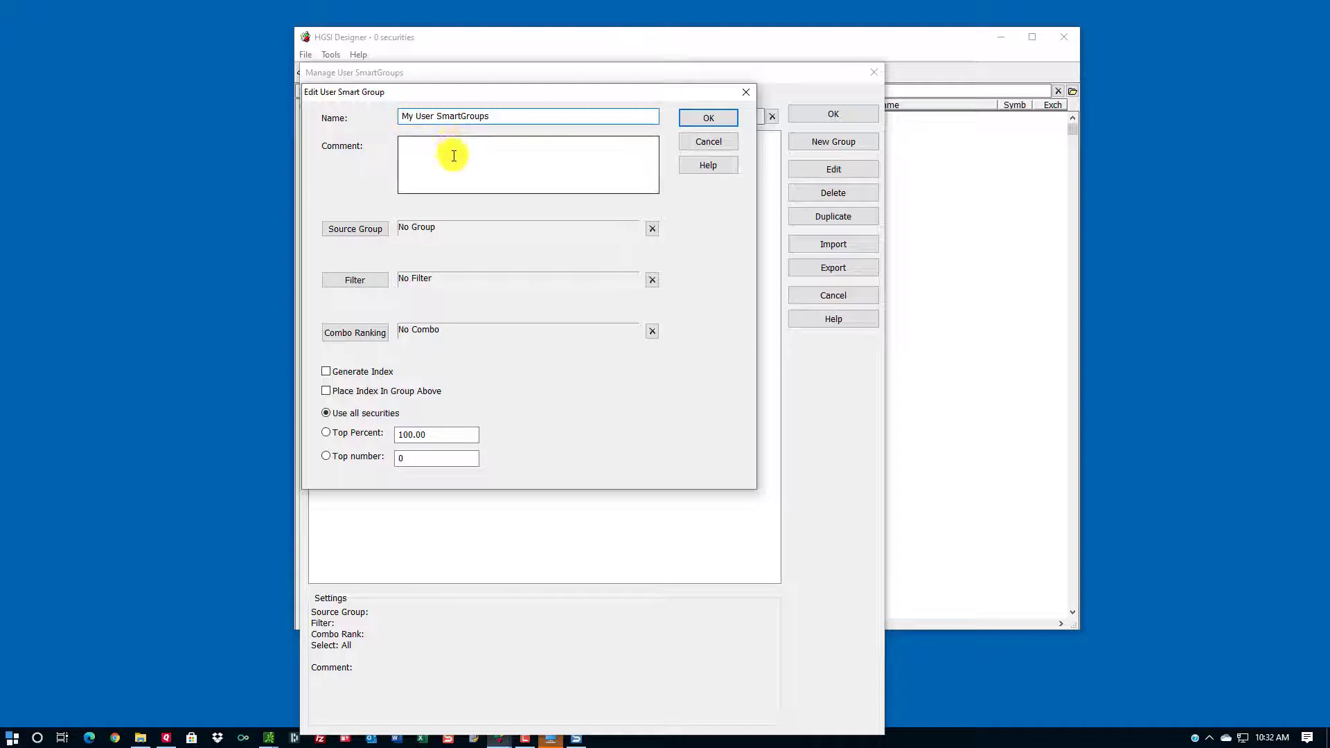
pyautogui.write('z')
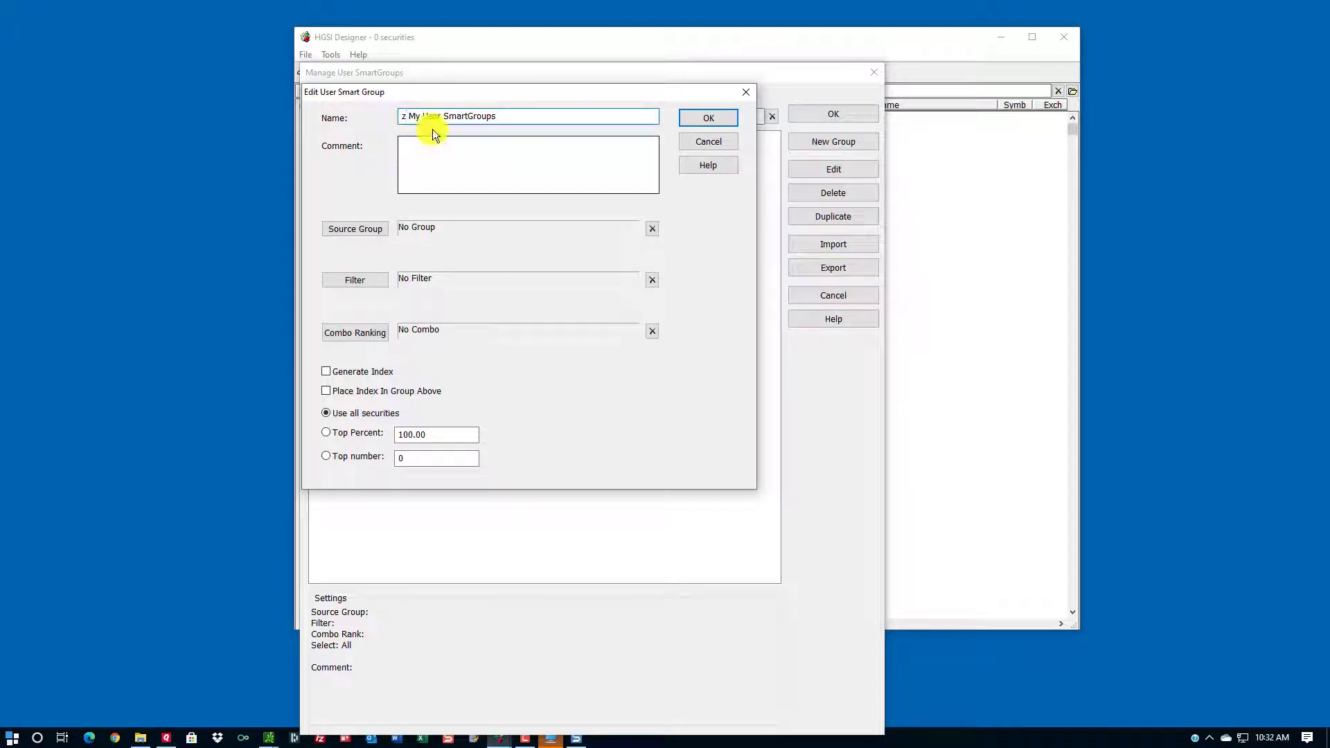
pyautogui.click(715, 116)
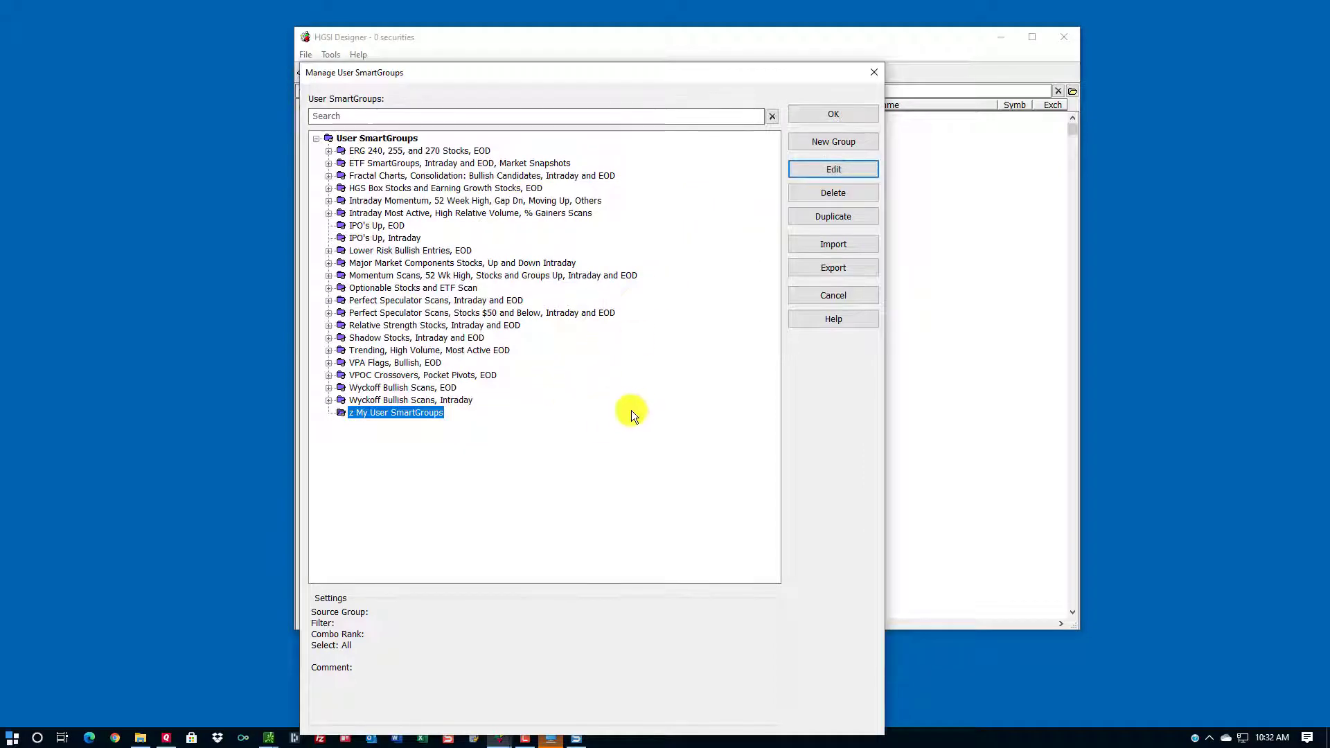
# - Create a subgroup named "EOD User SmartGroups" inside z My User SmartGroups, copying its name to the clipboard
pyautogui.click(841, 146)
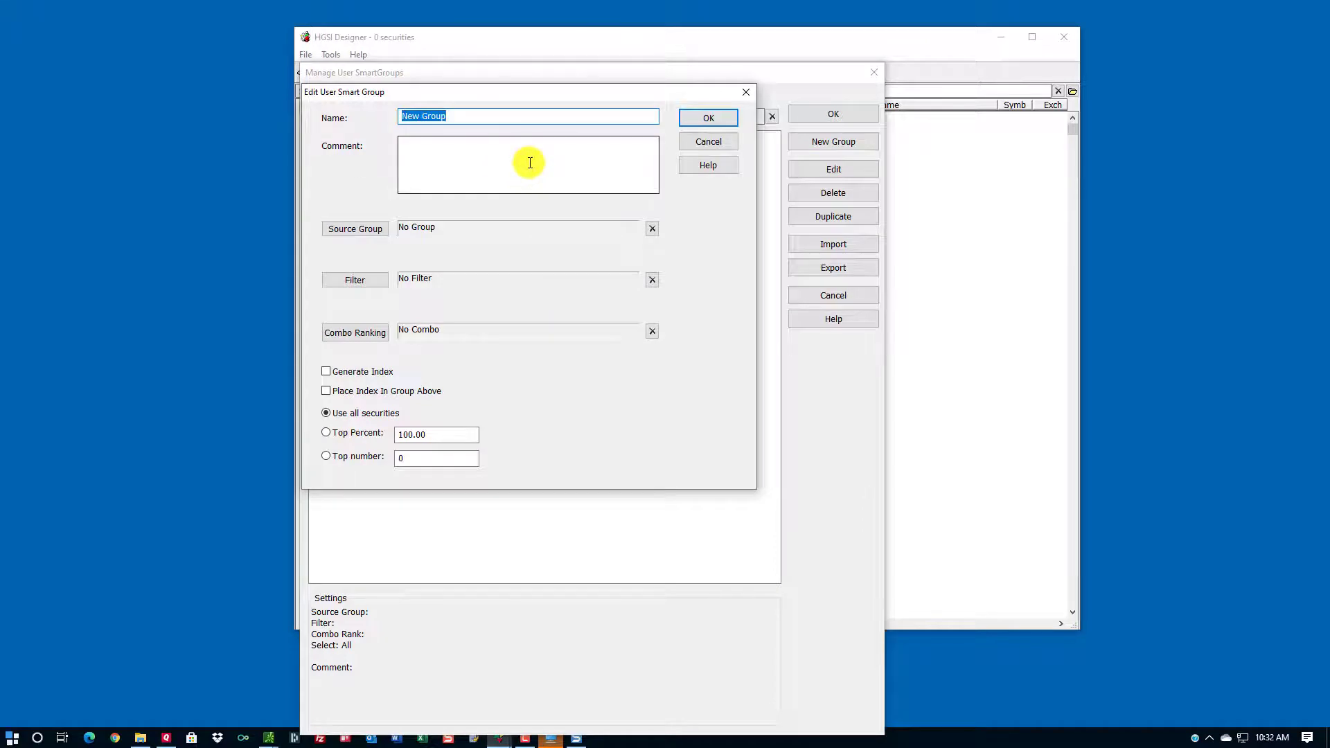
pyautogui.write('E0')
pyautogui.press('BackSpace')
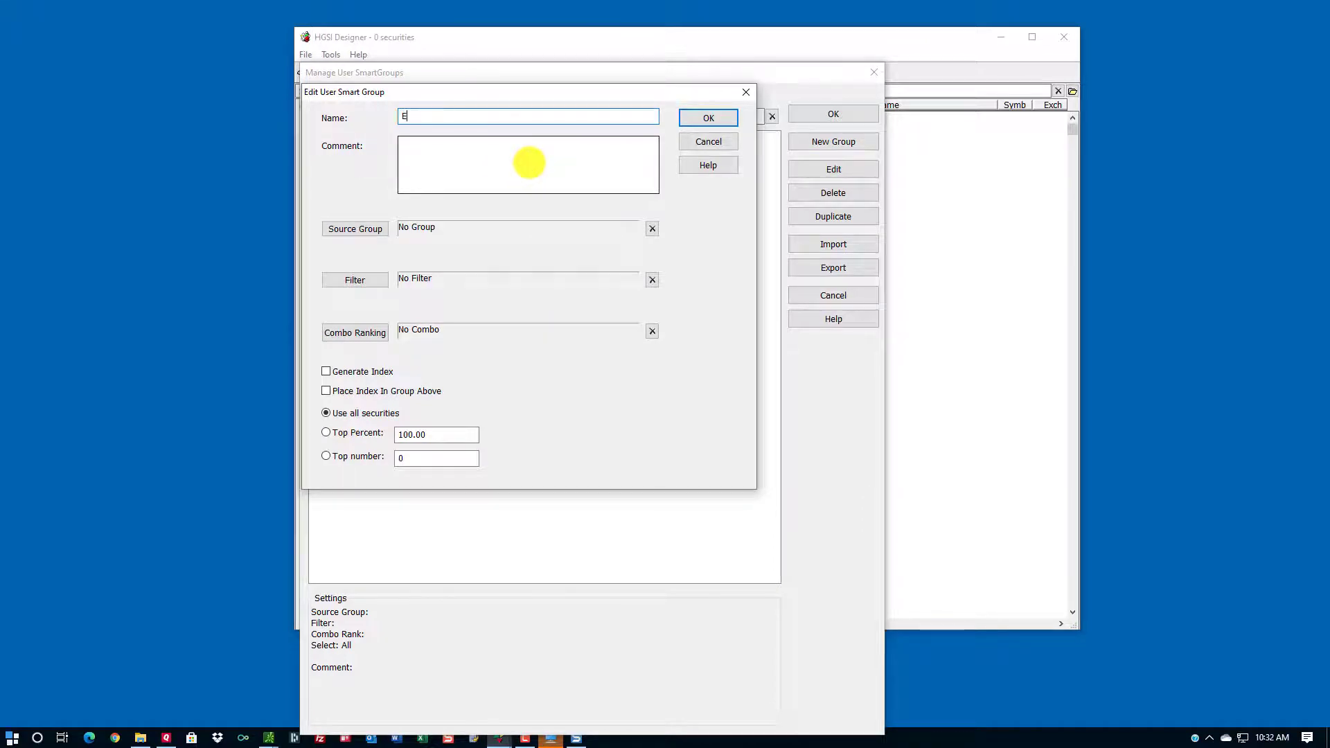
pyautogui.write('O')
pyautogui.write('D Sma')
pyautogui.press('BackSpace')
pyautogui.press('BackSpace')
pyautogui.press('BackSpace')
pyautogui.write('User Smar')
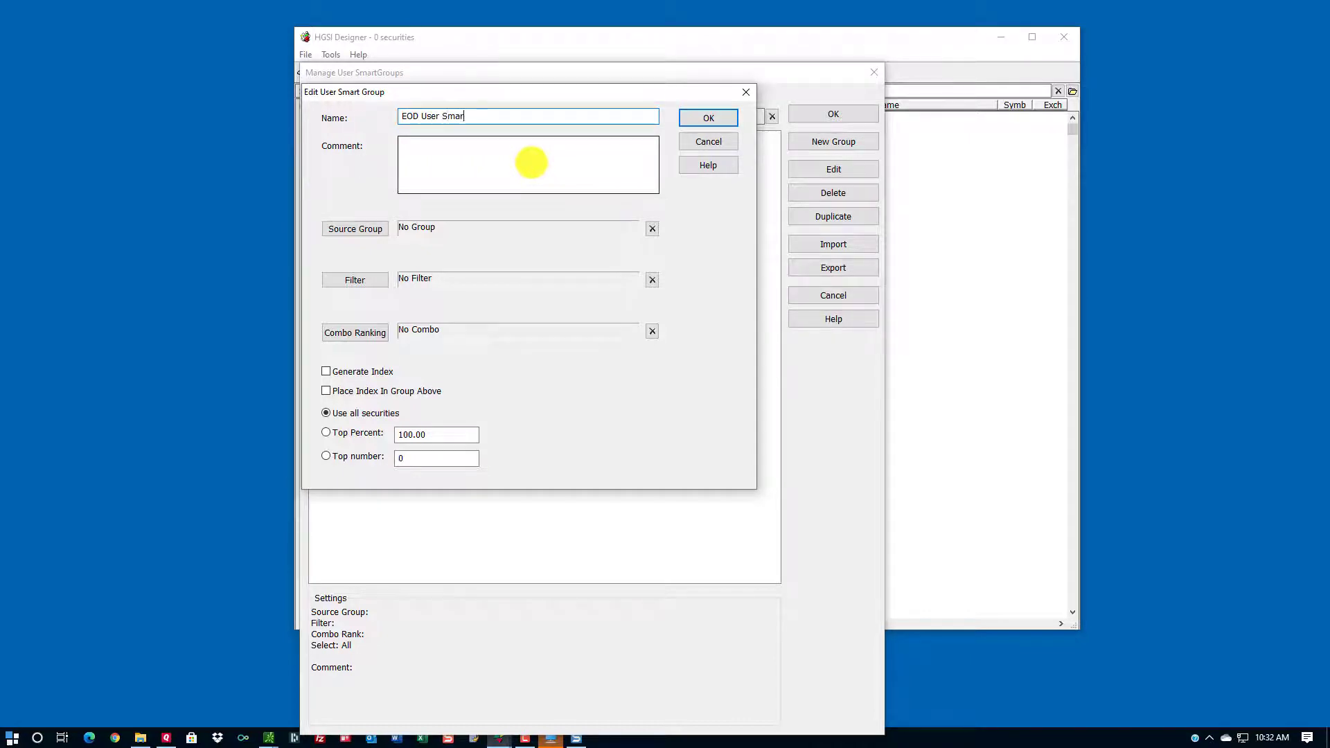
pyautogui.write('tGroups')
pyautogui.moveTo(519, 116); pyautogui.dragTo(305, 113)
pyautogui.hotkey('ctrl', 'c')
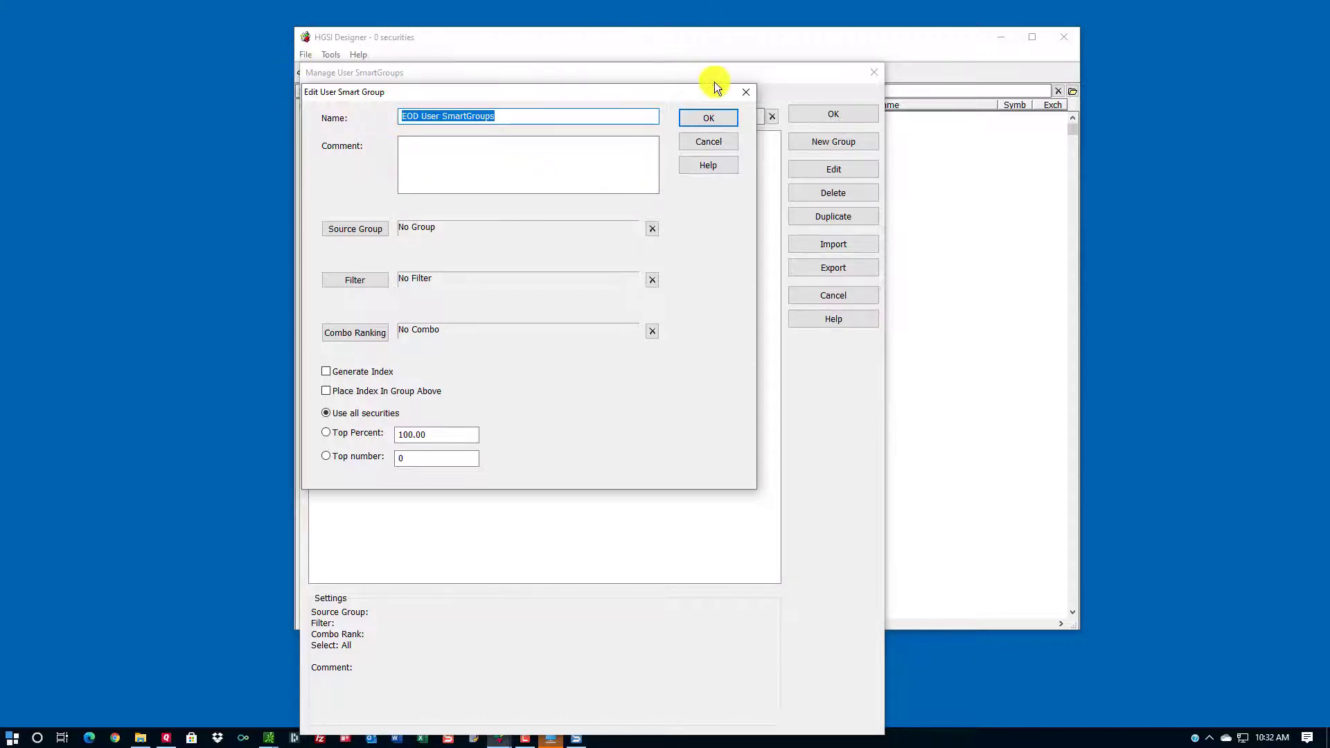
pyautogui.click(709, 117)
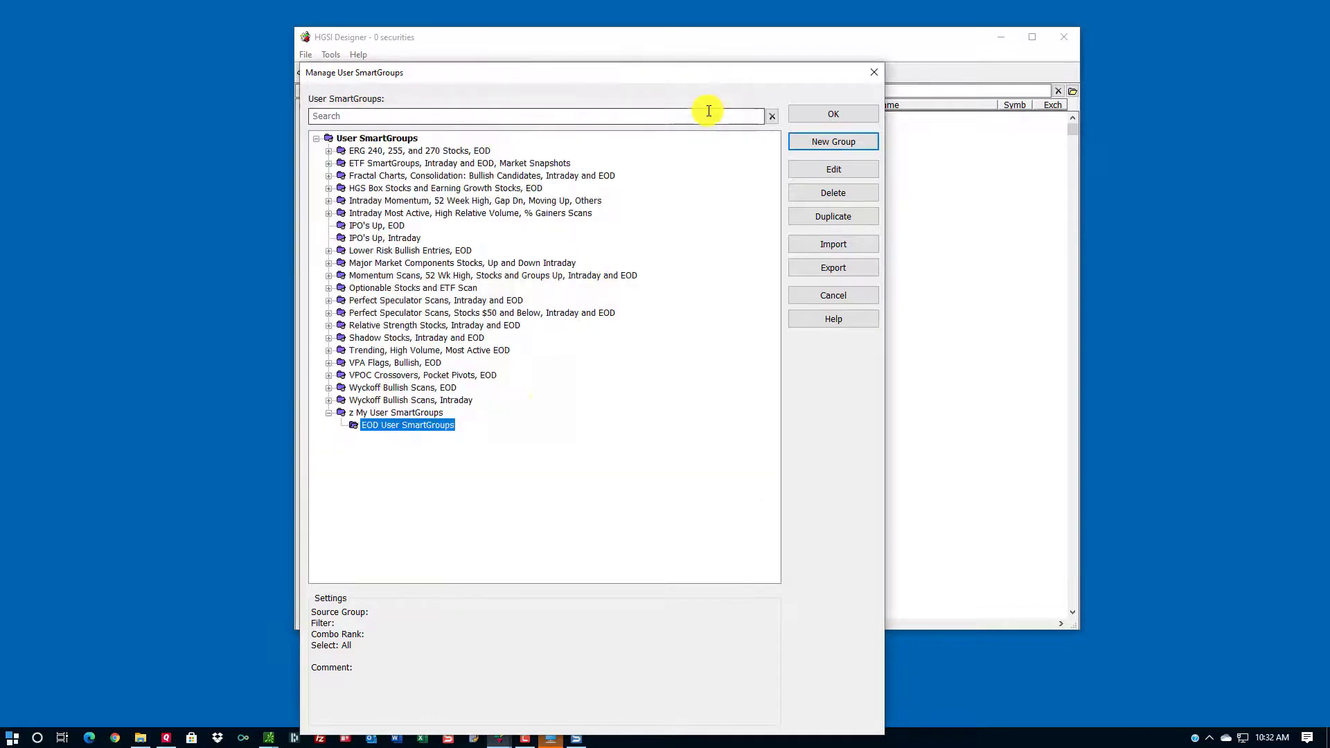
# - Create a second subgroup inside z My User SmartGroups named "Intraday User SmartGroups", reusing the copied name
pyautogui.click(427, 412)
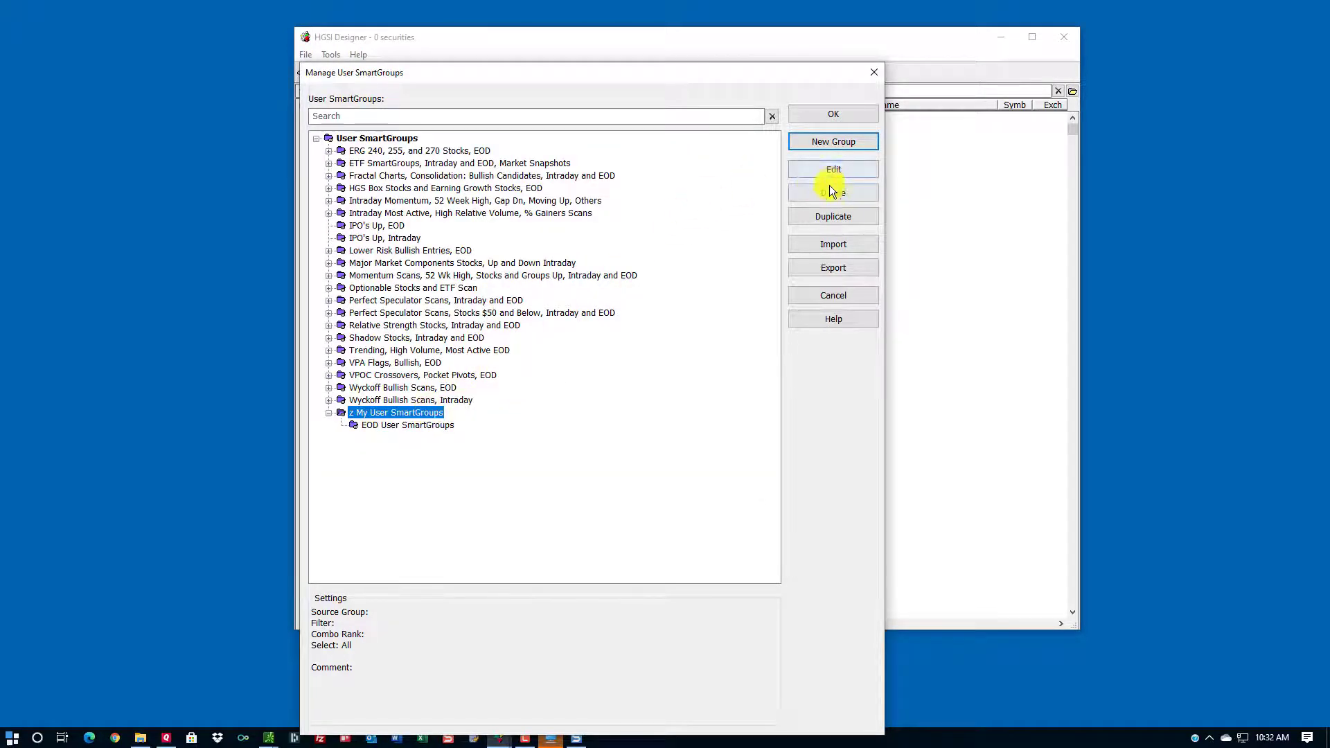
pyautogui.click(829, 144)
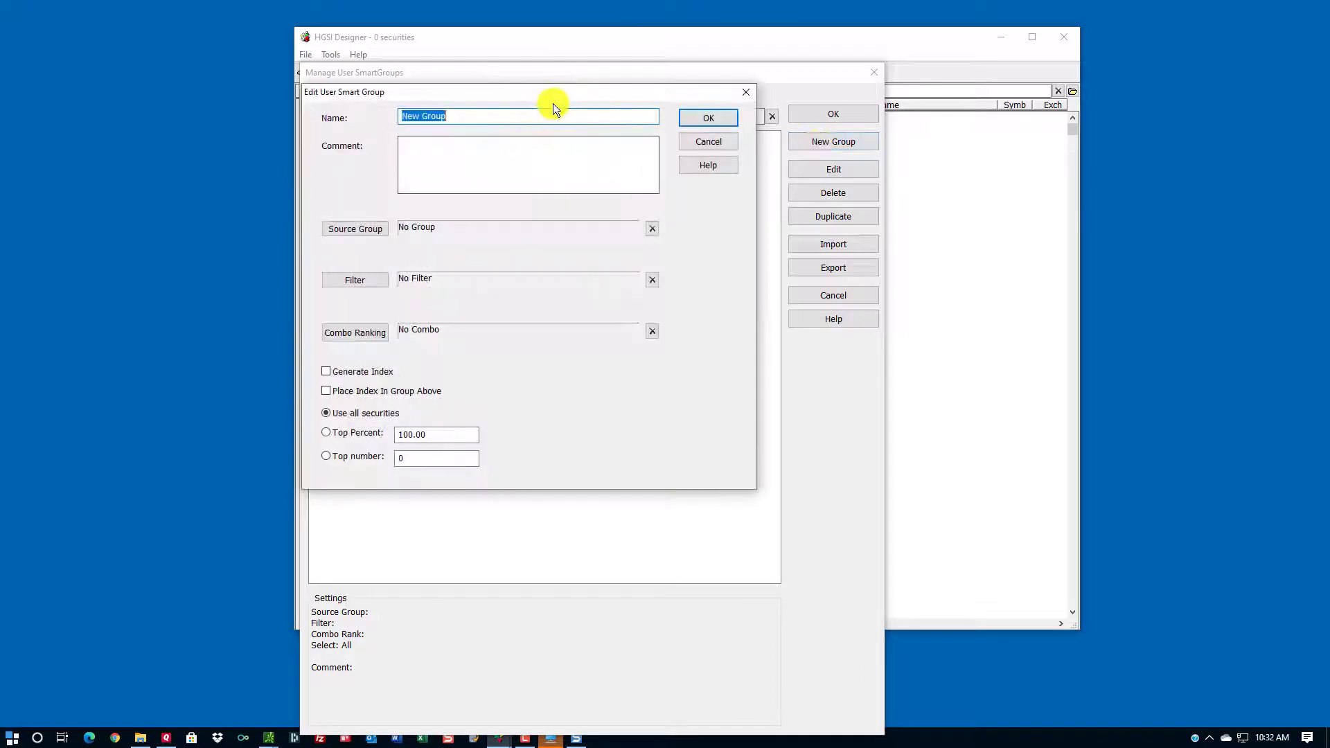
pyautogui.hotkey('ctrl', 'v')
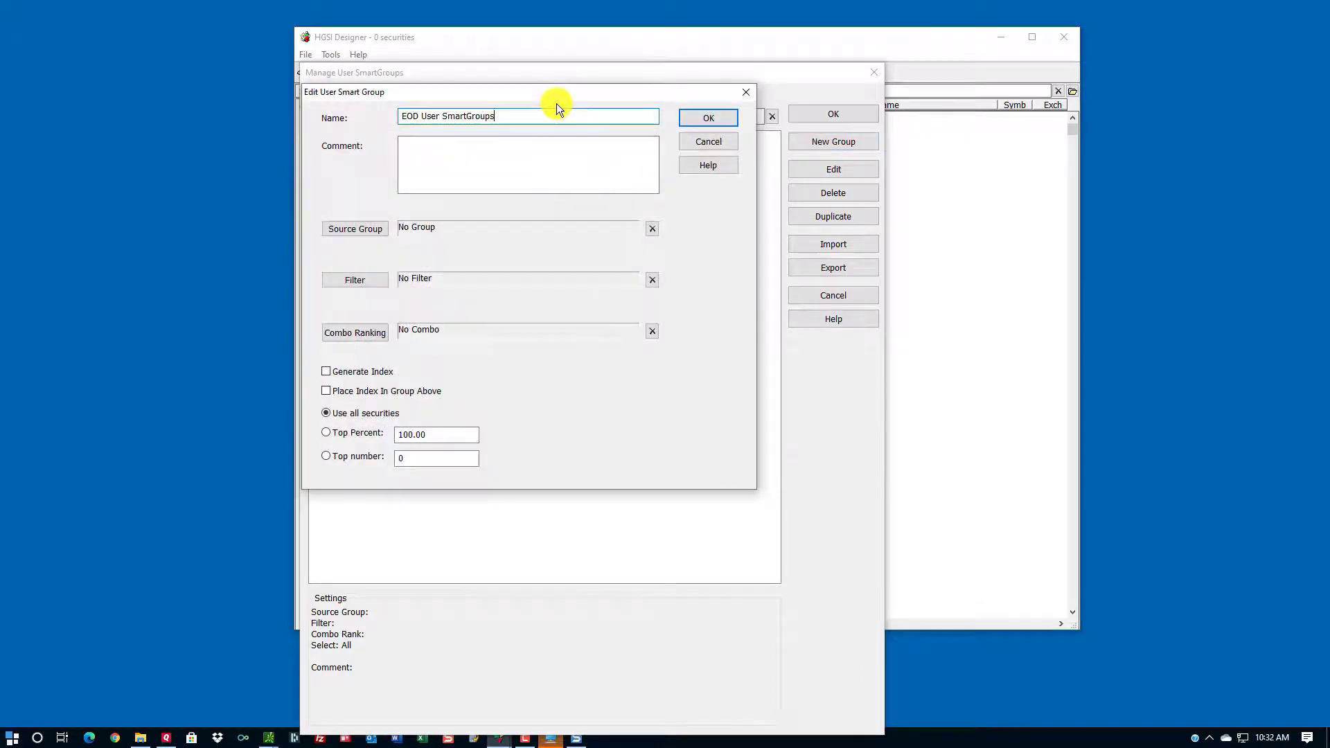
pyautogui.doubleClick(419, 116)
pyautogui.write('In')
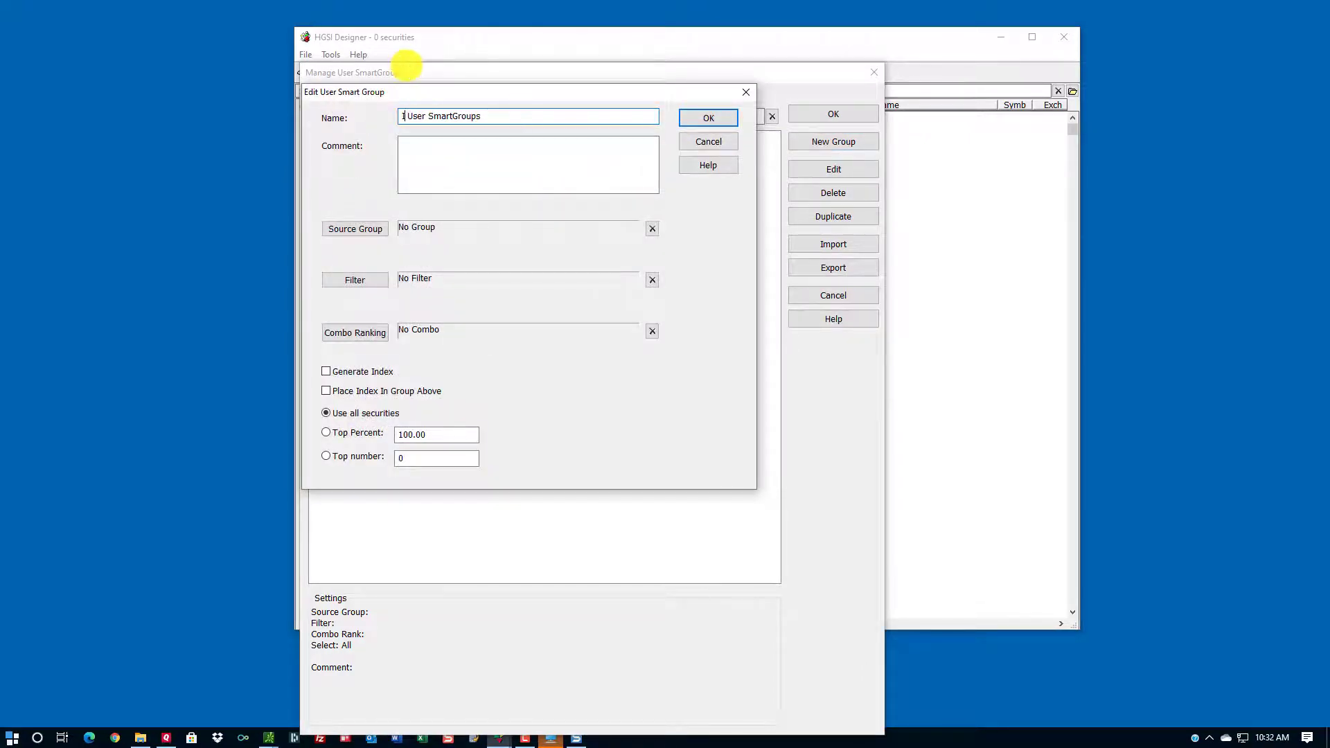
pyautogui.write('traday')
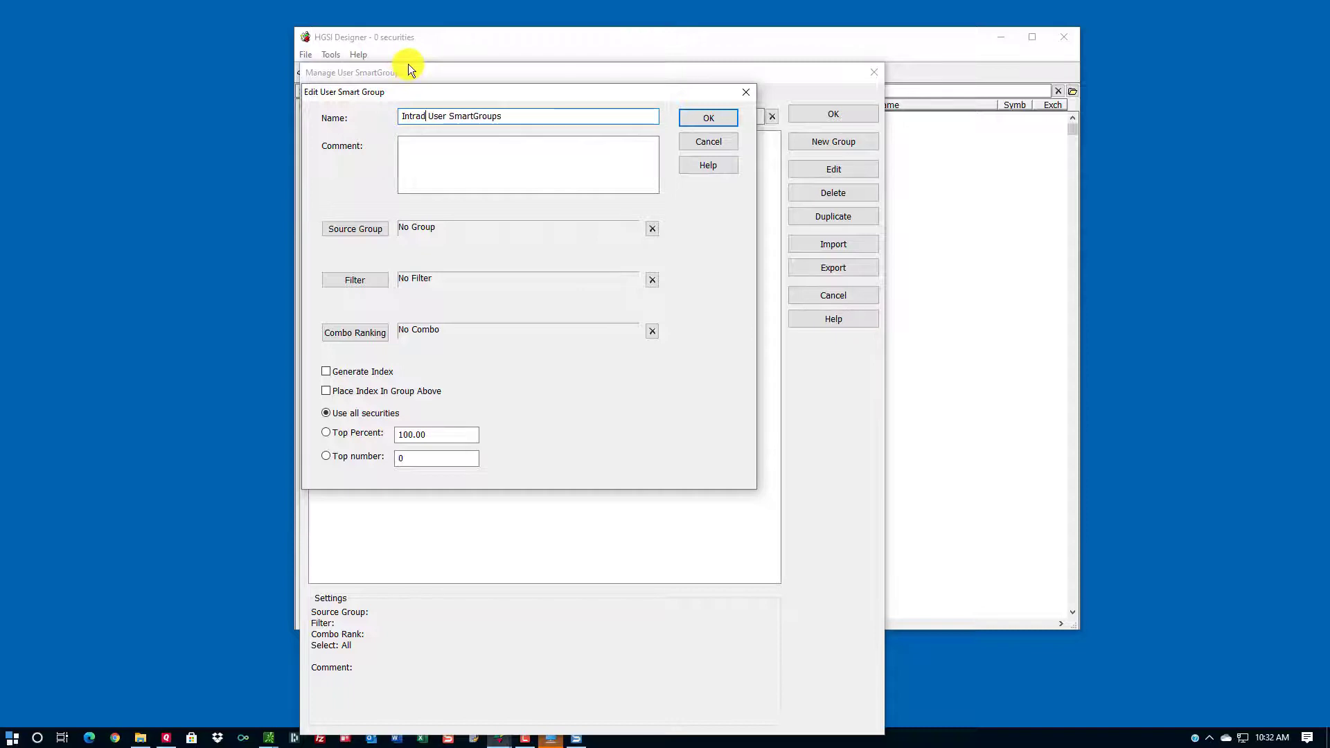
pyautogui.click(717, 117)
pyautogui.click(415, 413)
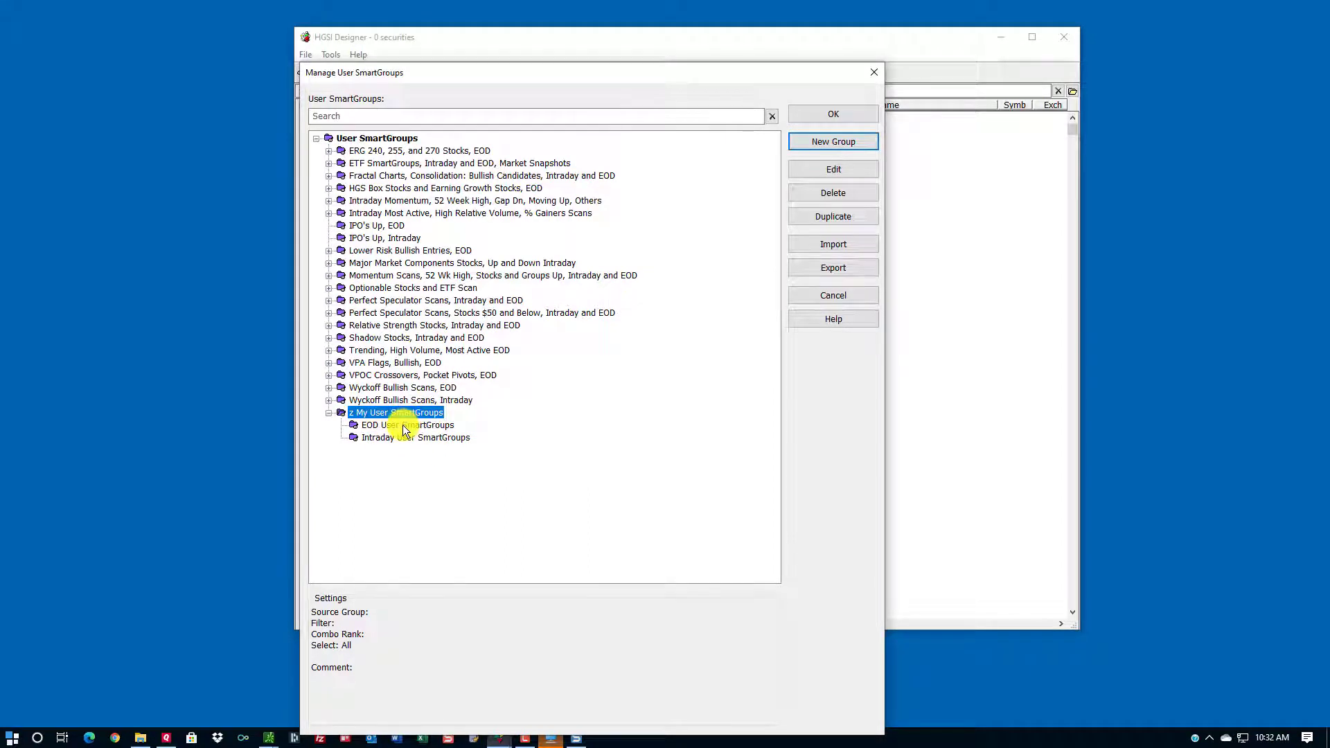
pyautogui.click(402, 426)
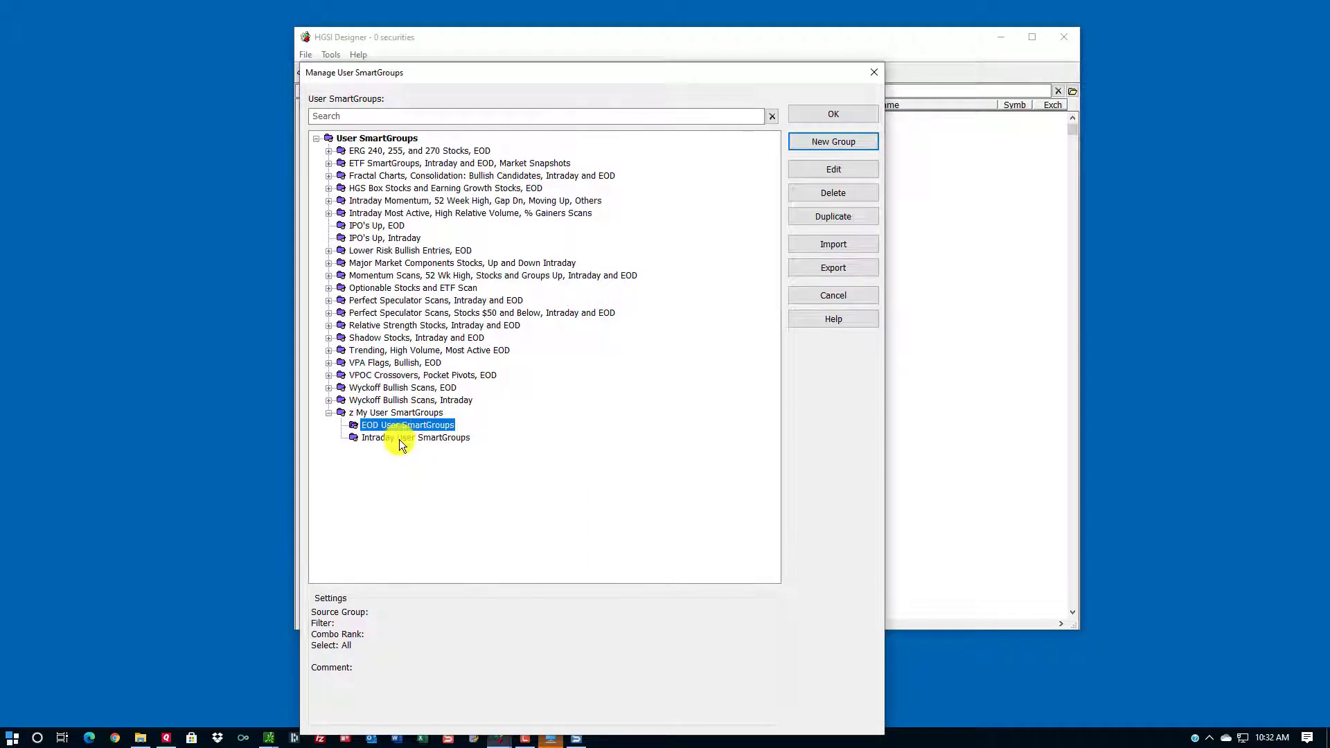
pyautogui.click(400, 439)
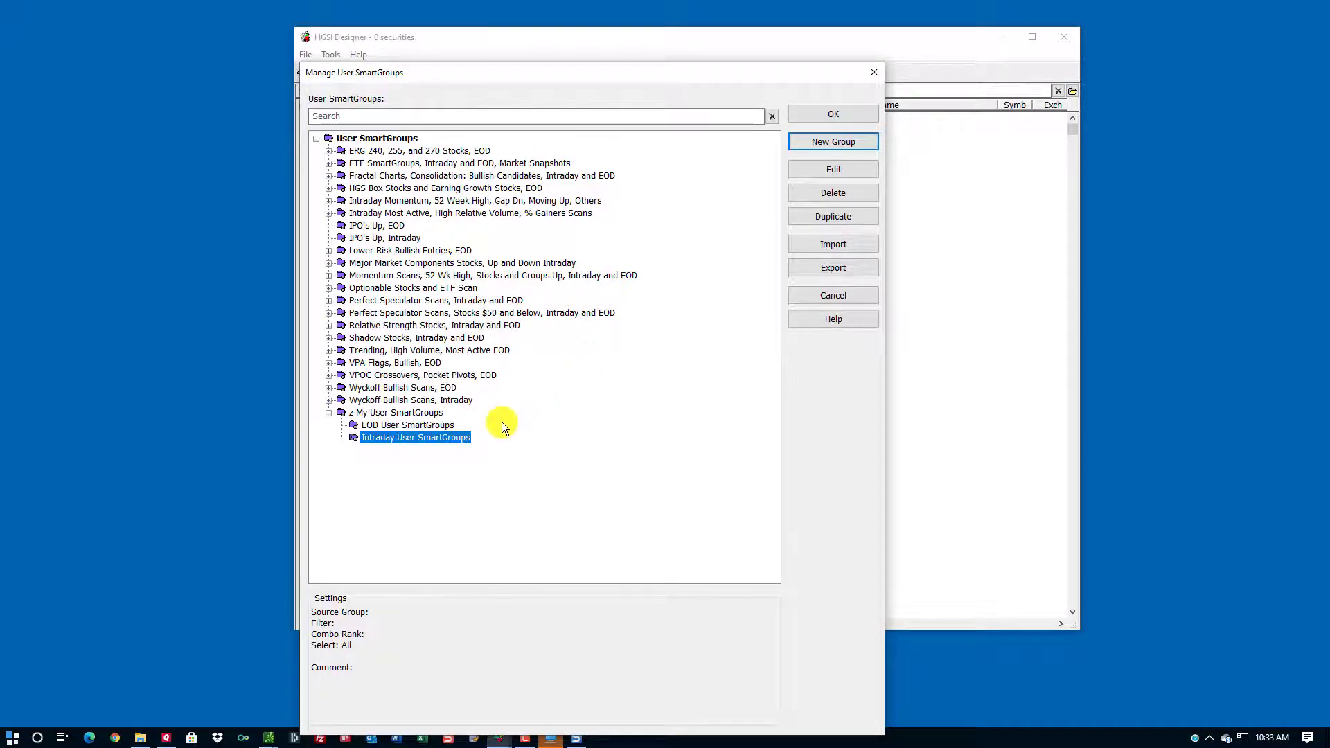
# - From Perfect Speculator Scans, copy Perfect Speculator into z My User SmartGroups and Intraday Price Up, Perfect Speculator Stocks into Intraday User SmartGroups
pyautogui.click(329, 301)
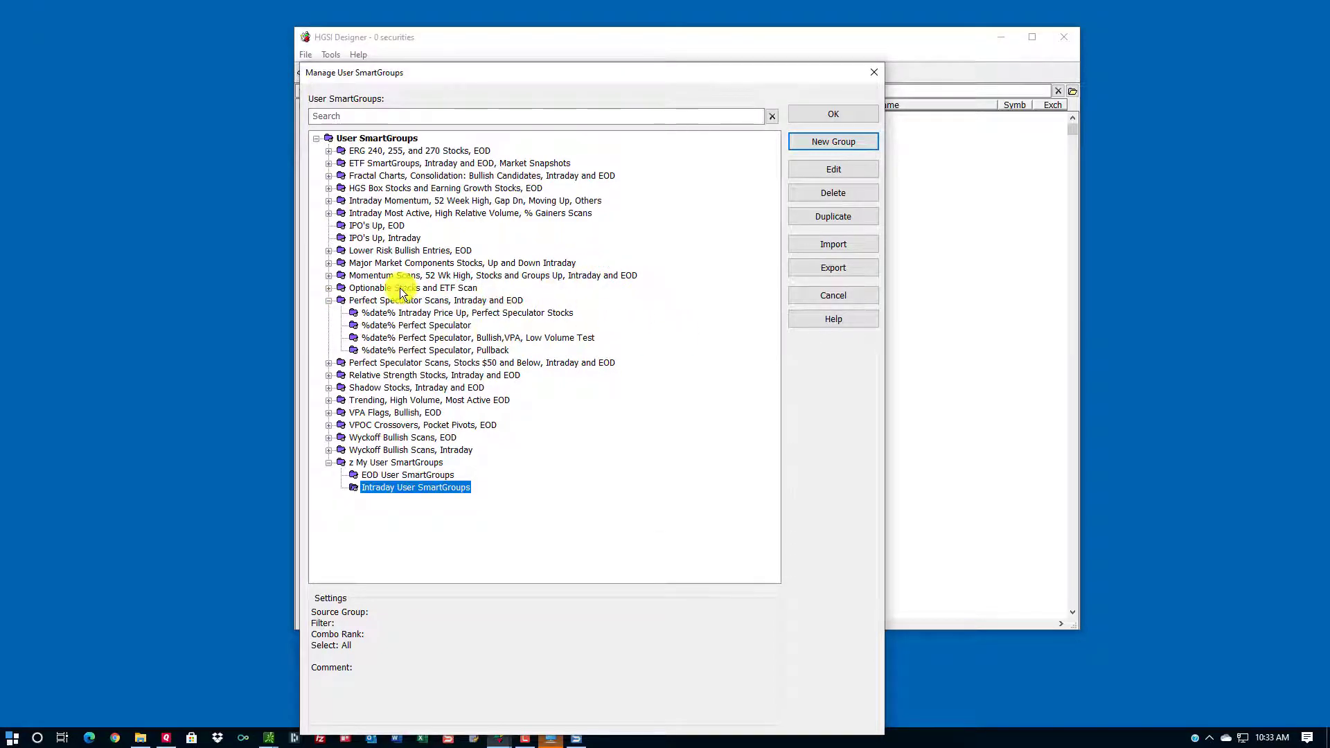
pyautogui.click(412, 325)
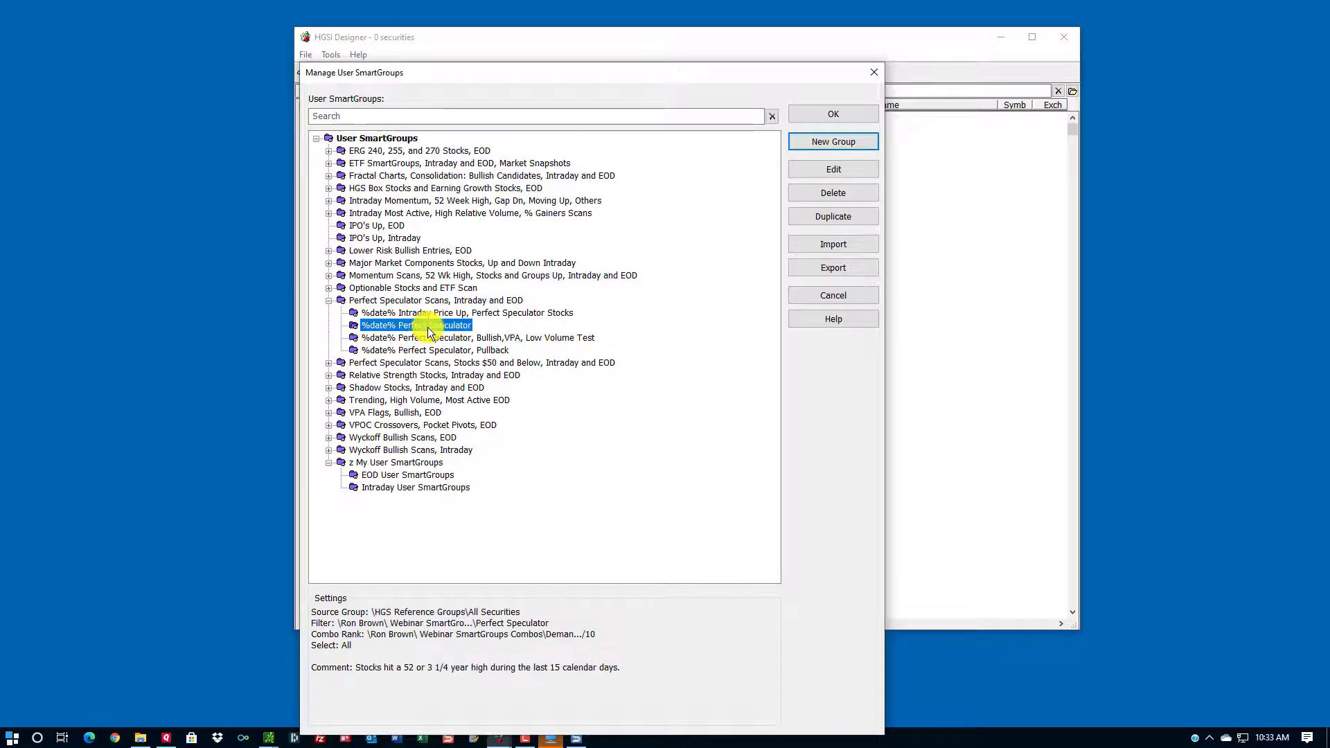
pyautogui.moveTo(427, 327); pyautogui.dragTo(428, 477)
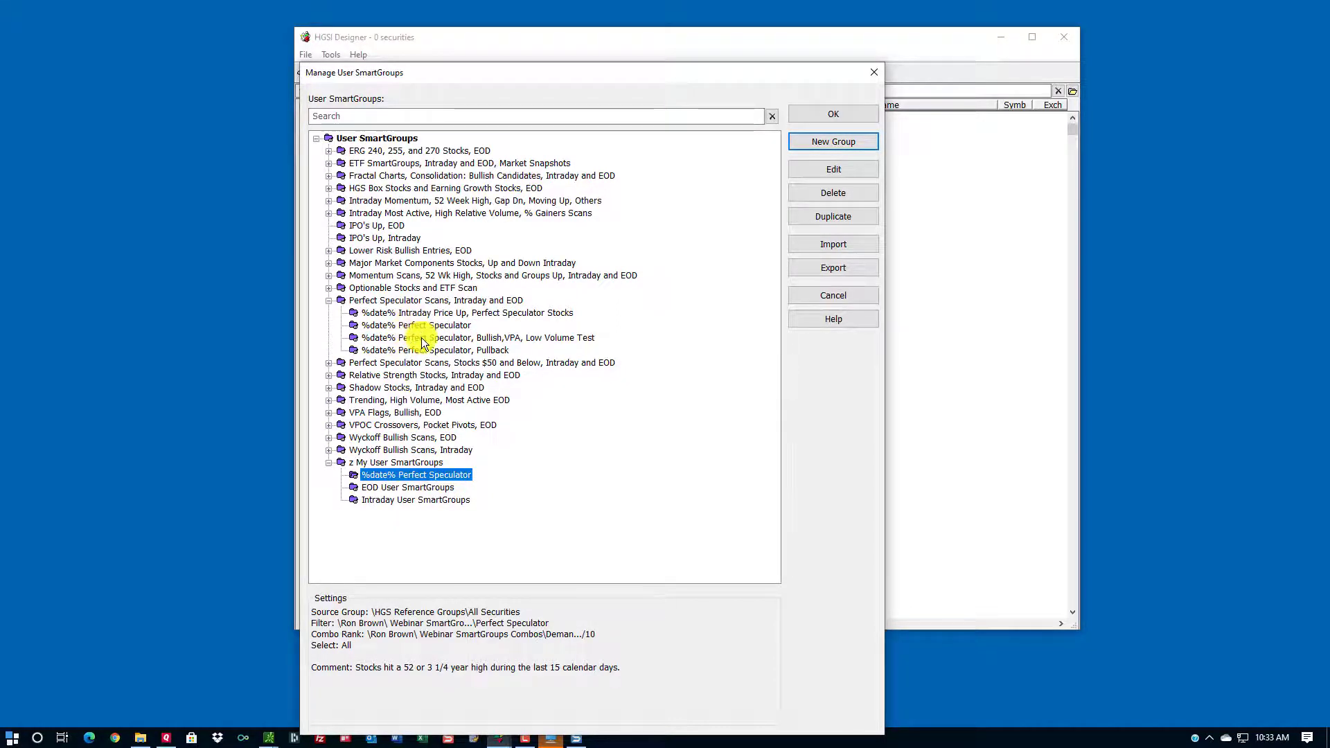
pyautogui.moveTo(427, 315); pyautogui.dragTo(438, 499)
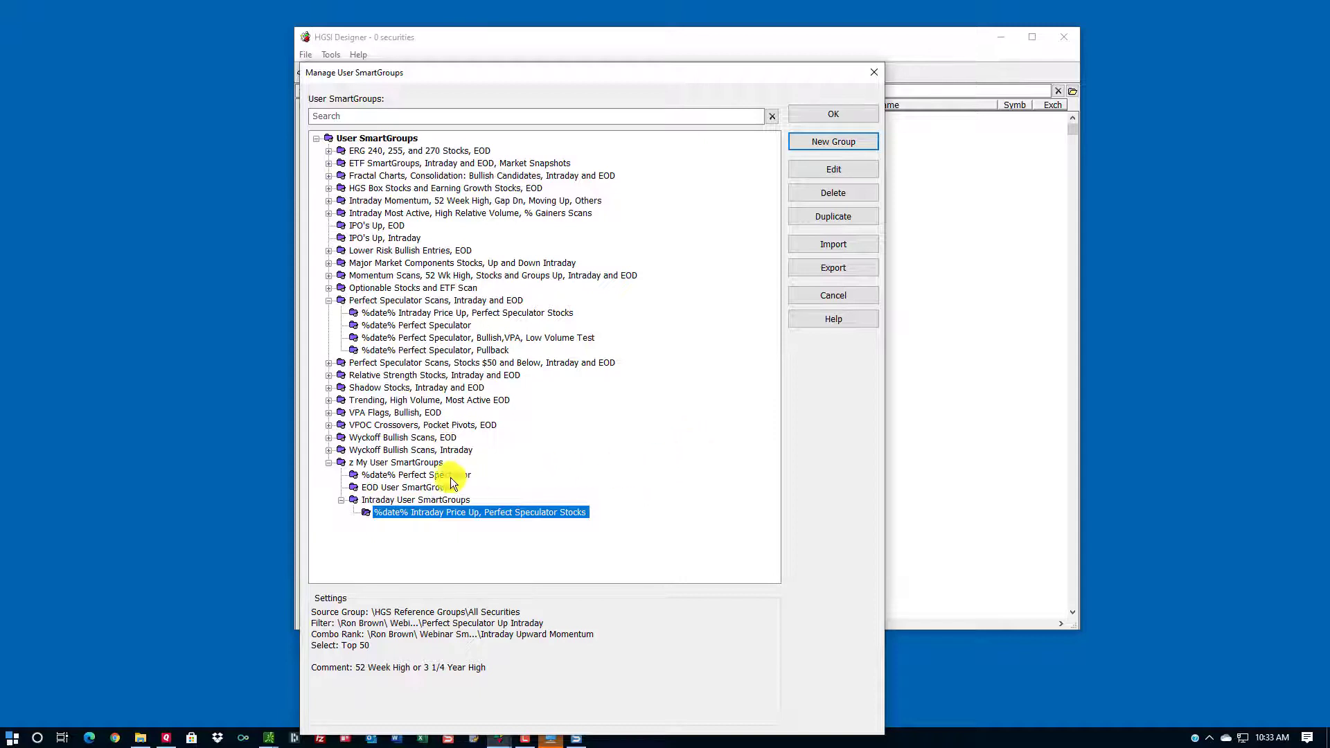
# - Move the copied Perfect Speculator scan into the EOD User SmartGroups subgroup and collapse the Perfect Speculator Scans group
pyautogui.click(423, 477)
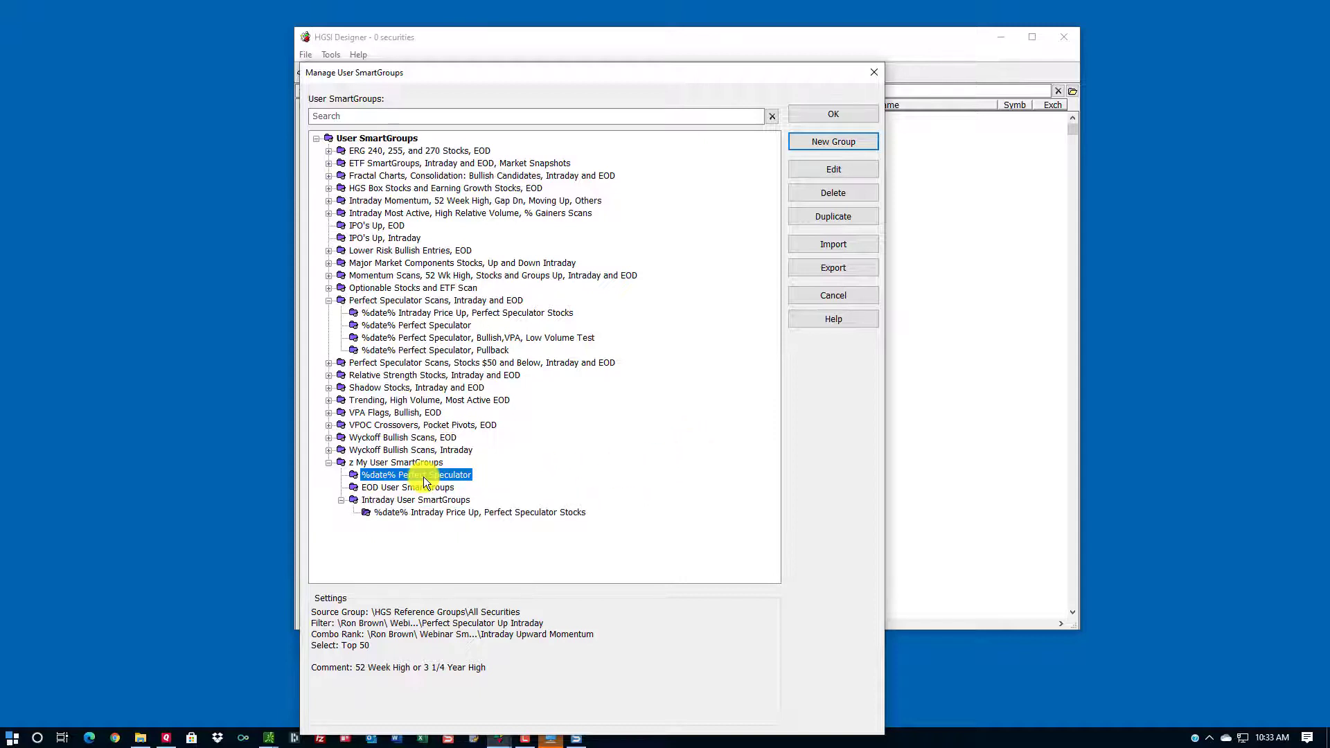
pyautogui.moveTo(423, 477); pyautogui.dragTo(424, 488)
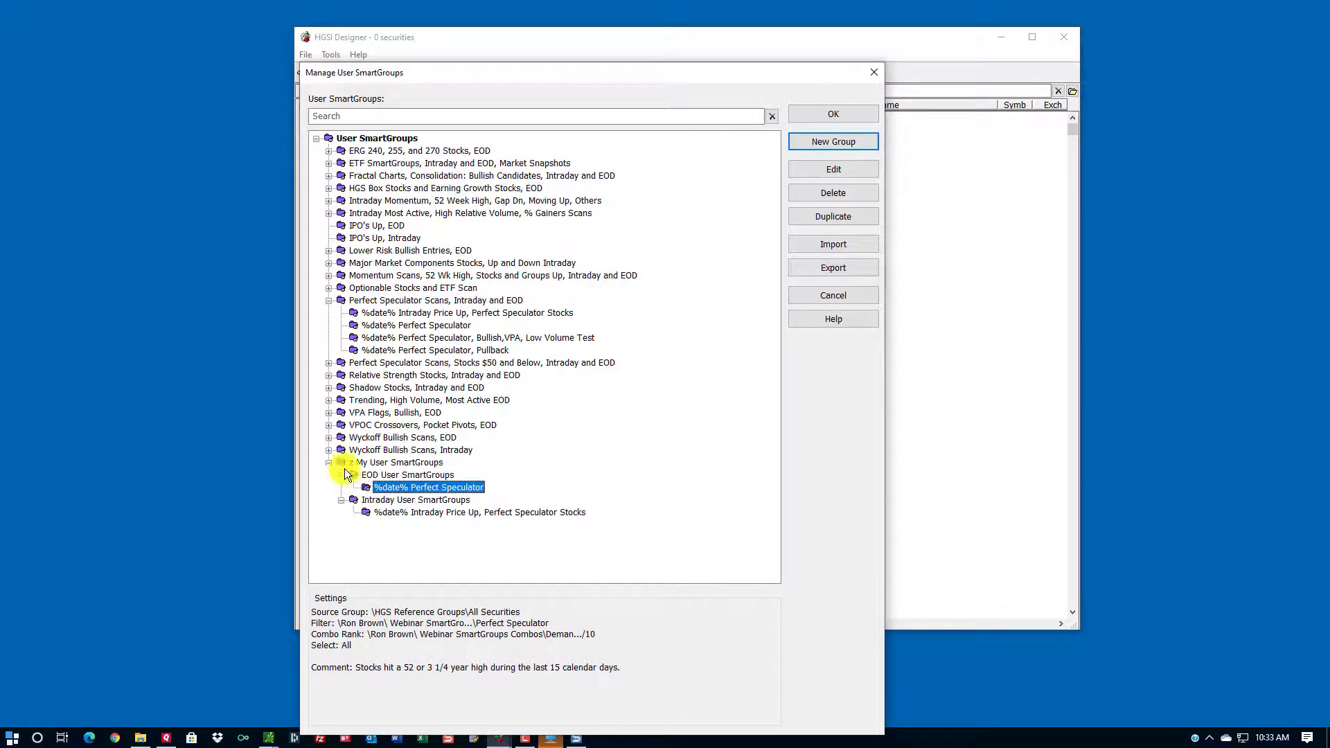
pyautogui.click(329, 300)
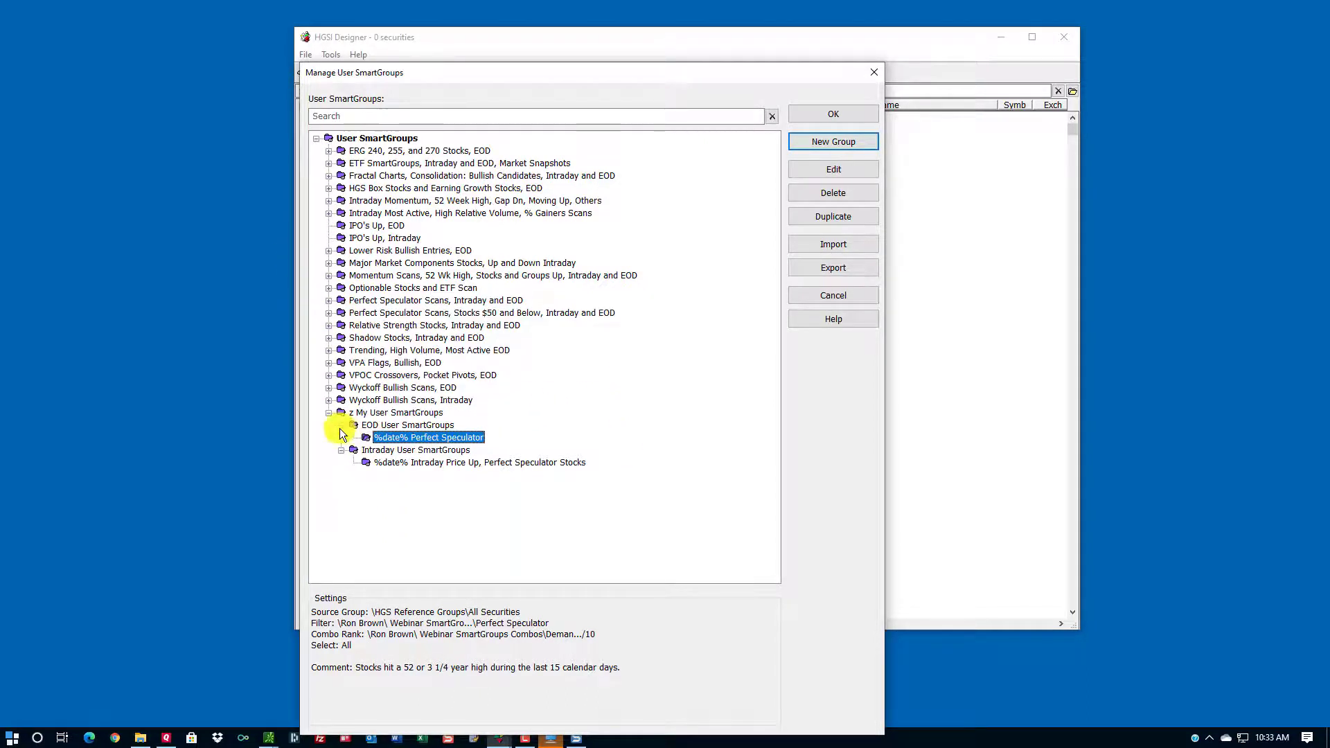
pyautogui.click(406, 426)
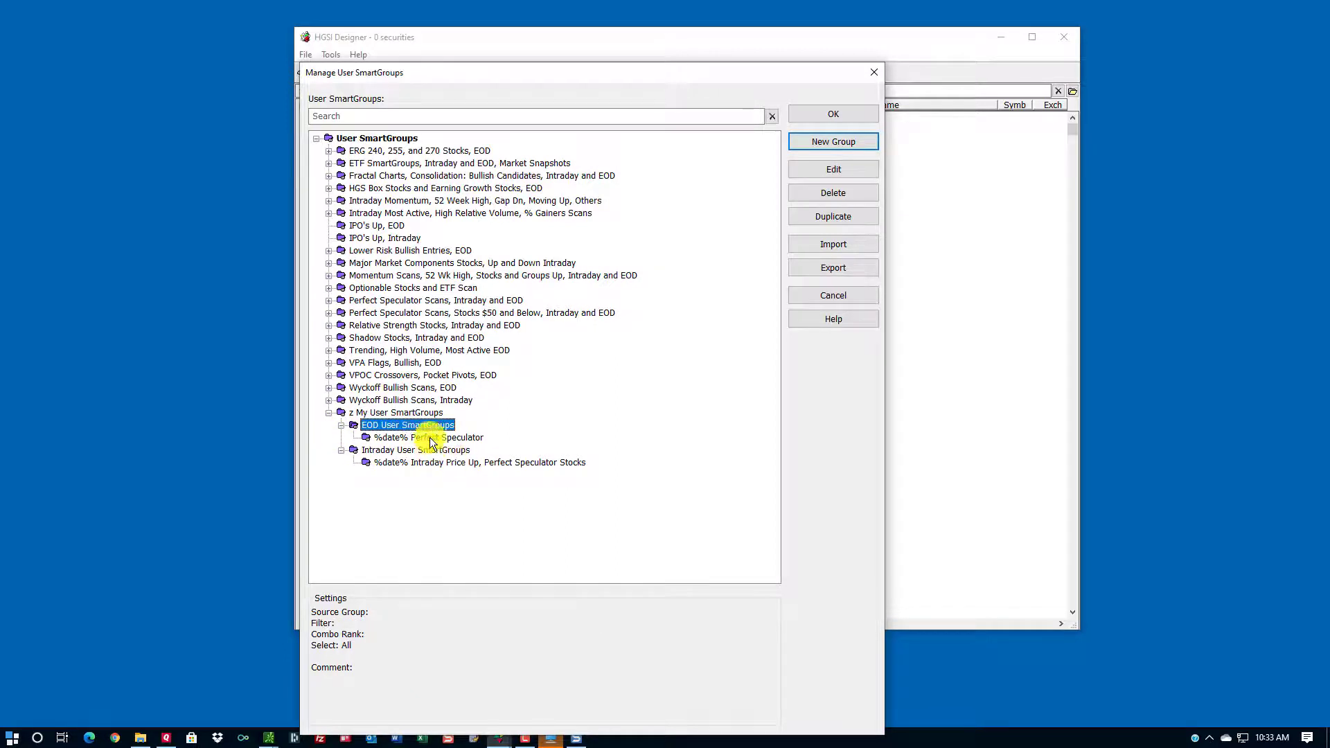
pyautogui.click(430, 438)
pyautogui.click(427, 463)
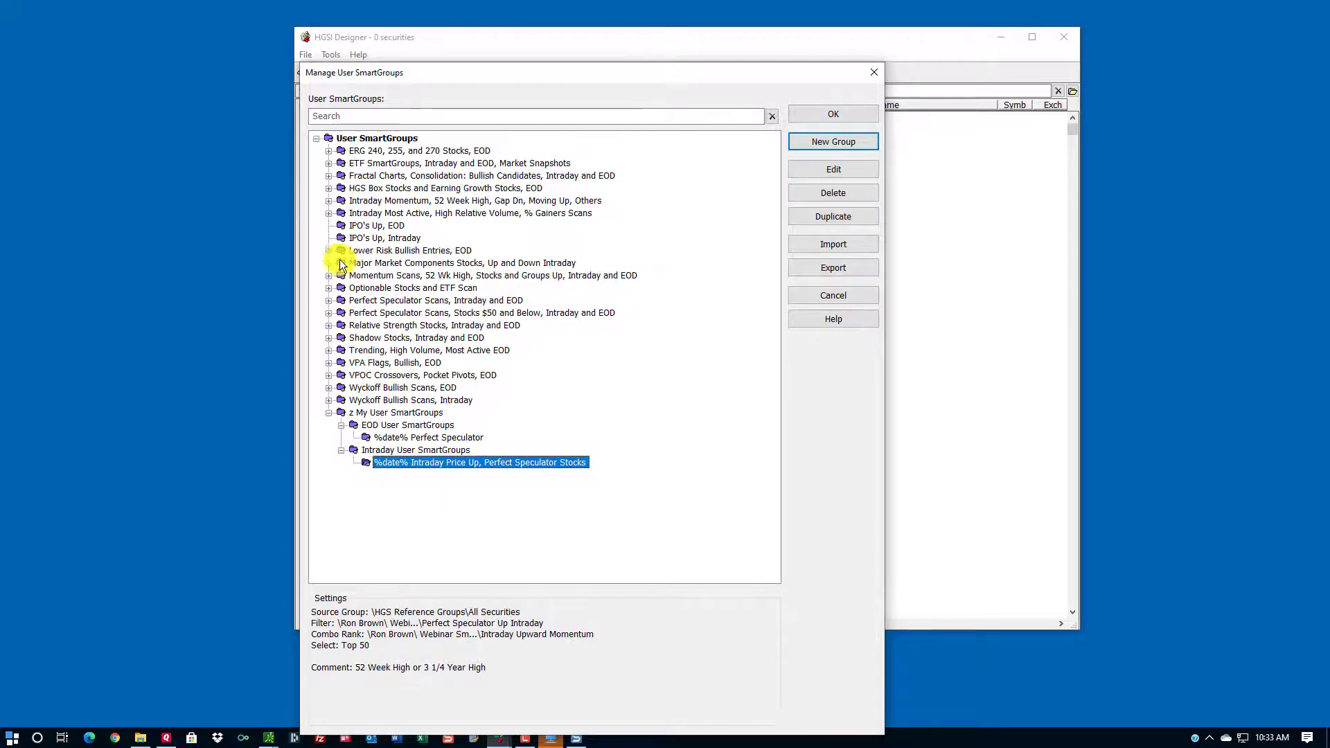
# - Copy Intraday Most Active Up, Intraday Price Up, High Relative Volume $1 to $75, and Largest Percentage Gainers, Intraday, Minimum 5% into Intraday User SmartGroups
pyautogui.click(329, 214)
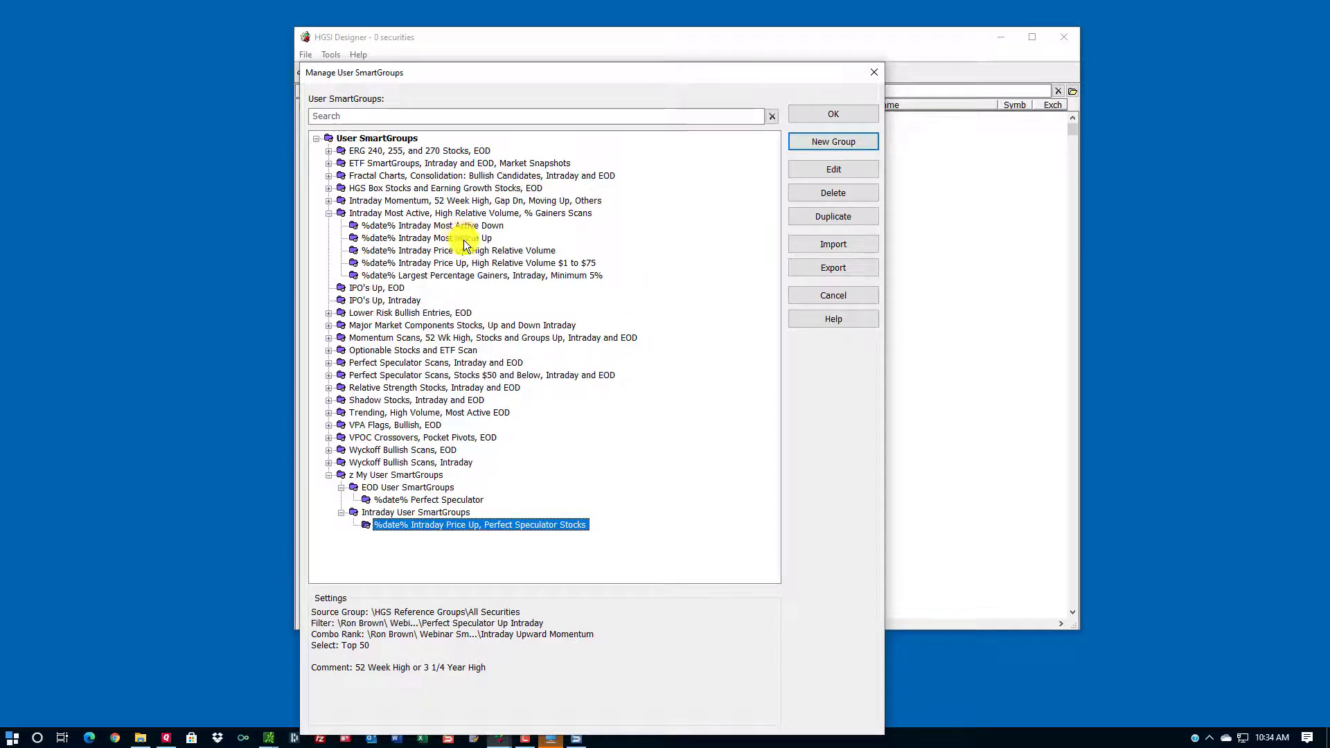
pyautogui.moveTo(460, 236); pyautogui.dragTo(460, 513)
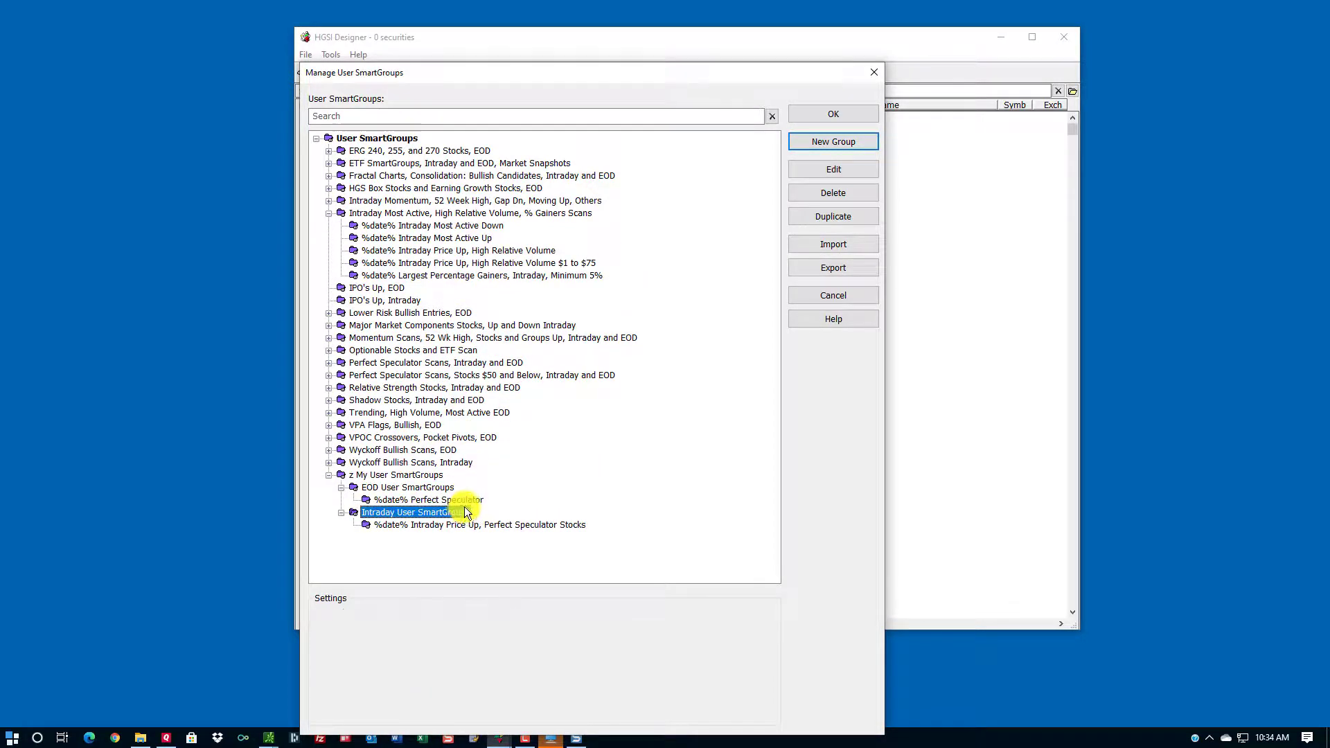
pyautogui.click(463, 253)
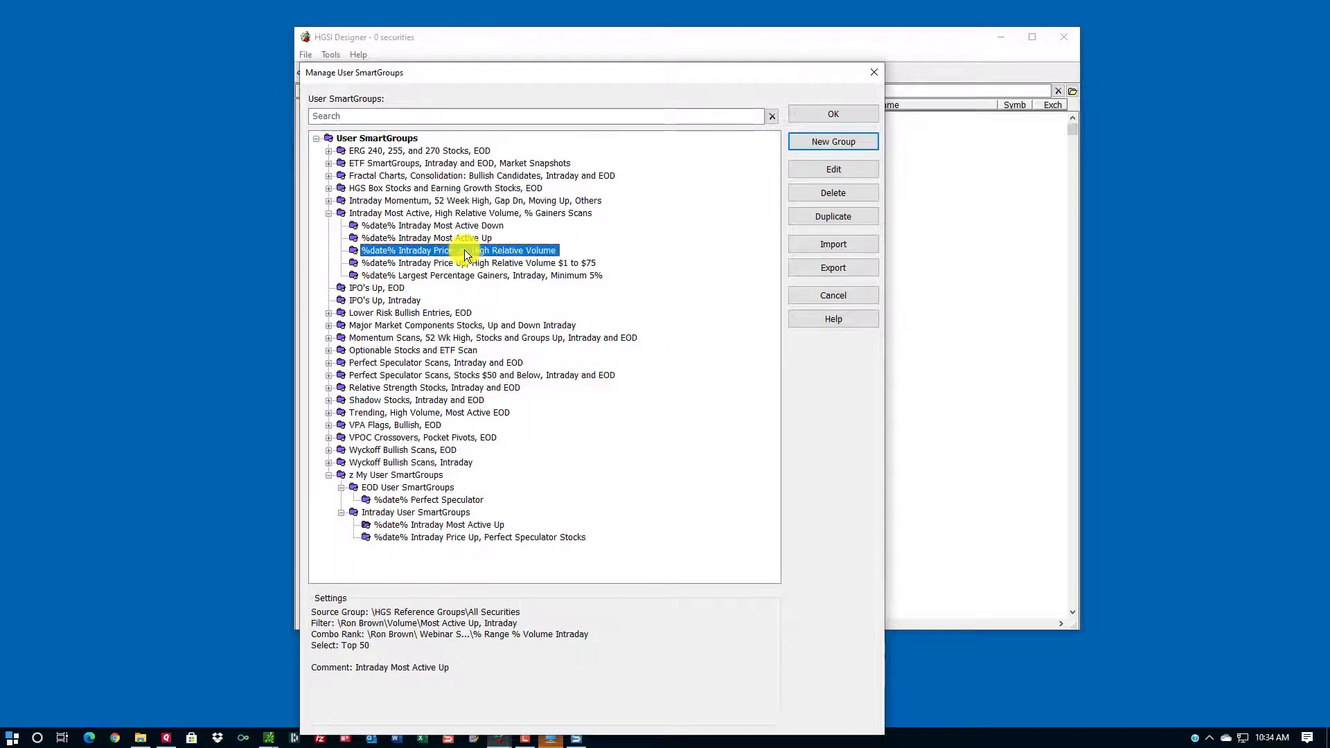
pyautogui.moveTo(469, 260); pyautogui.dragTo(471, 512)
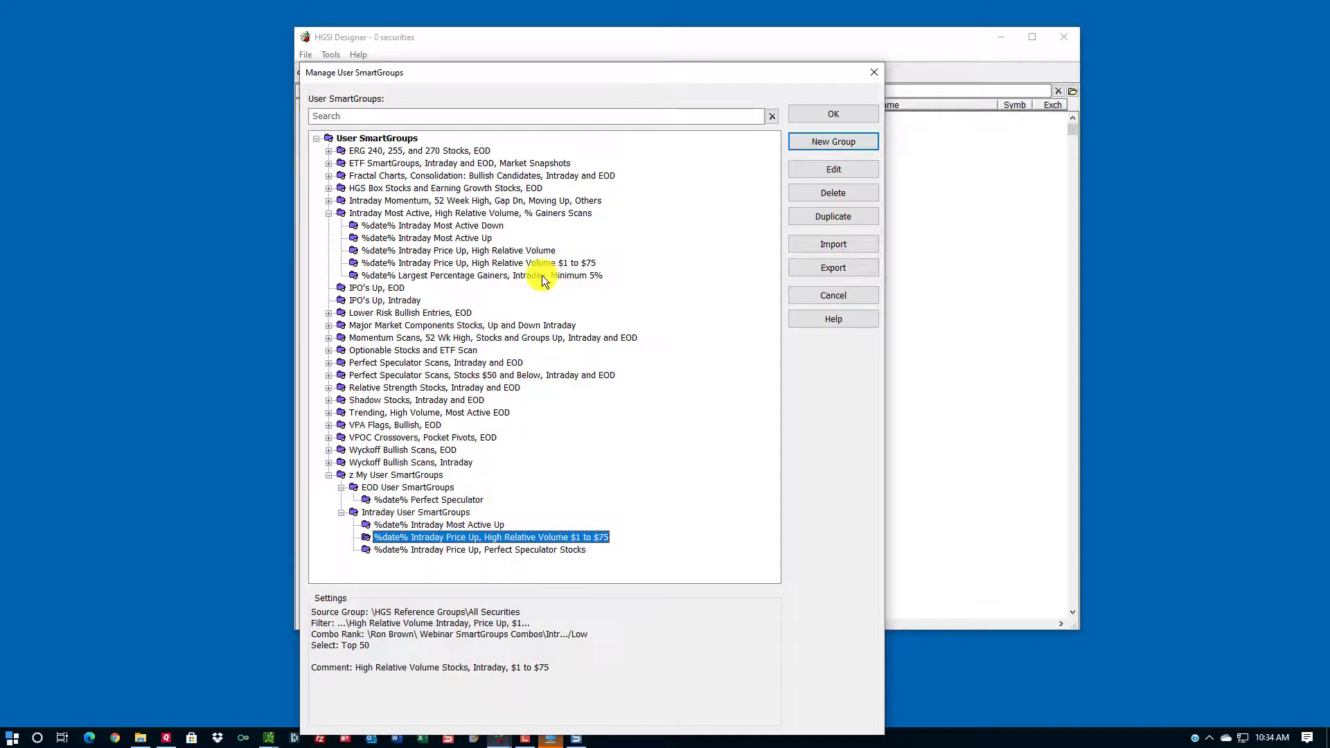
pyautogui.moveTo(542, 276); pyautogui.dragTo(521, 497)
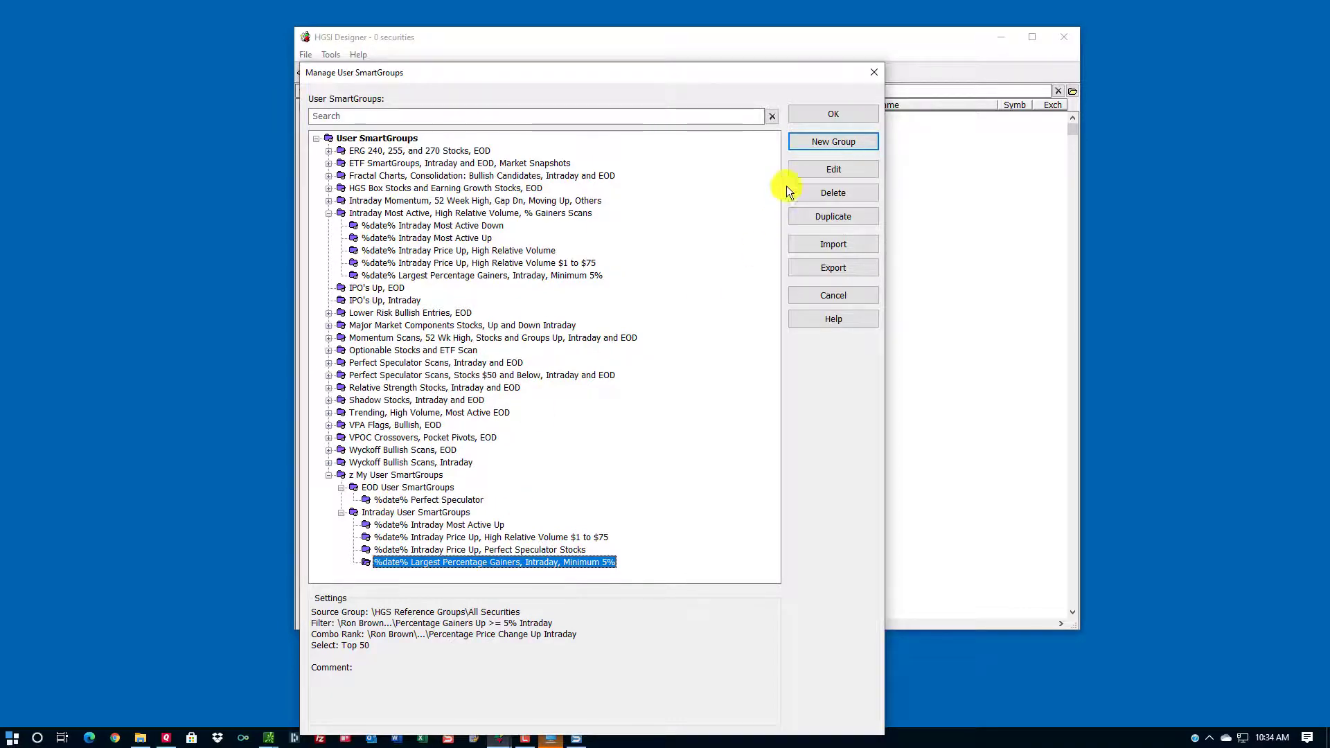
# - Accept the changes made in the User SmartGroups manager and rebuild the User SmartGroups
pyautogui.click(849, 113)
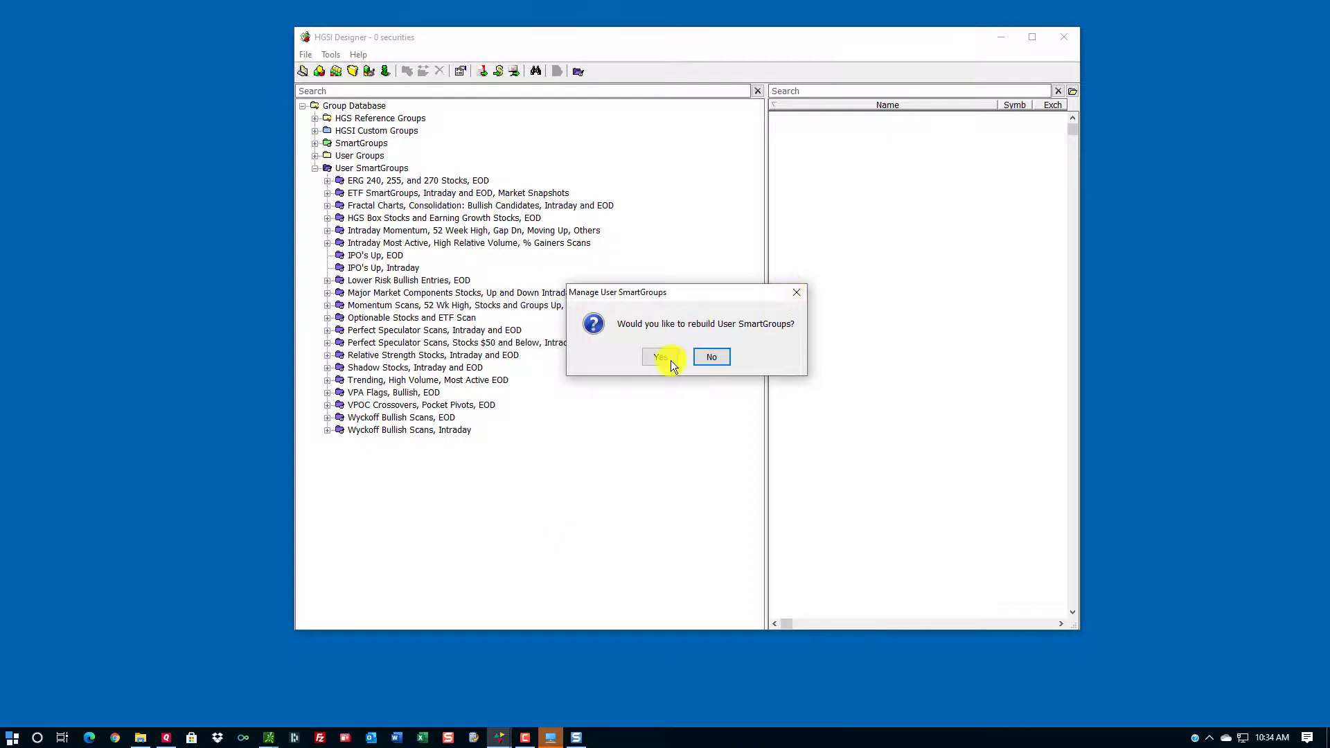
pyautogui.click(659, 357)
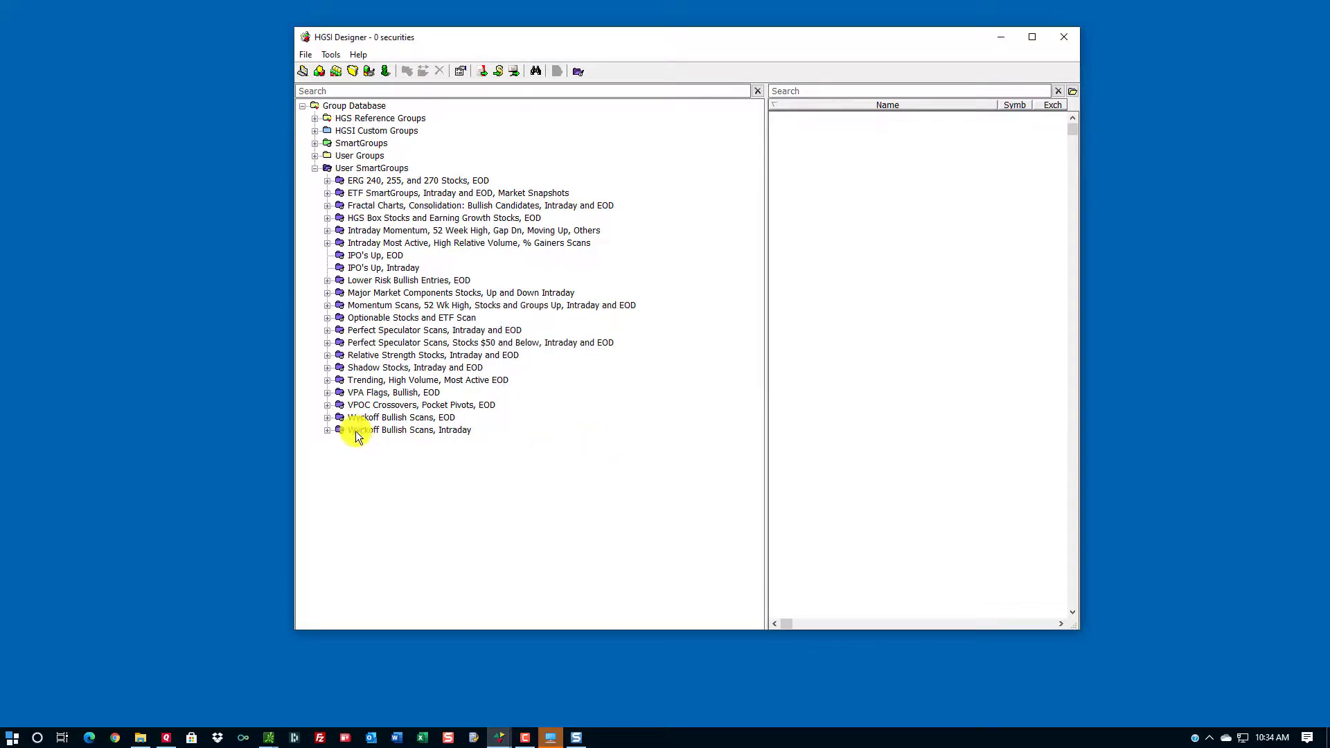
# - Check z My User SmartGroups and its subgroups in the User SmartGroups manager, and expand User SmartGroups in the Group Database
pyautogui.click(580, 73)
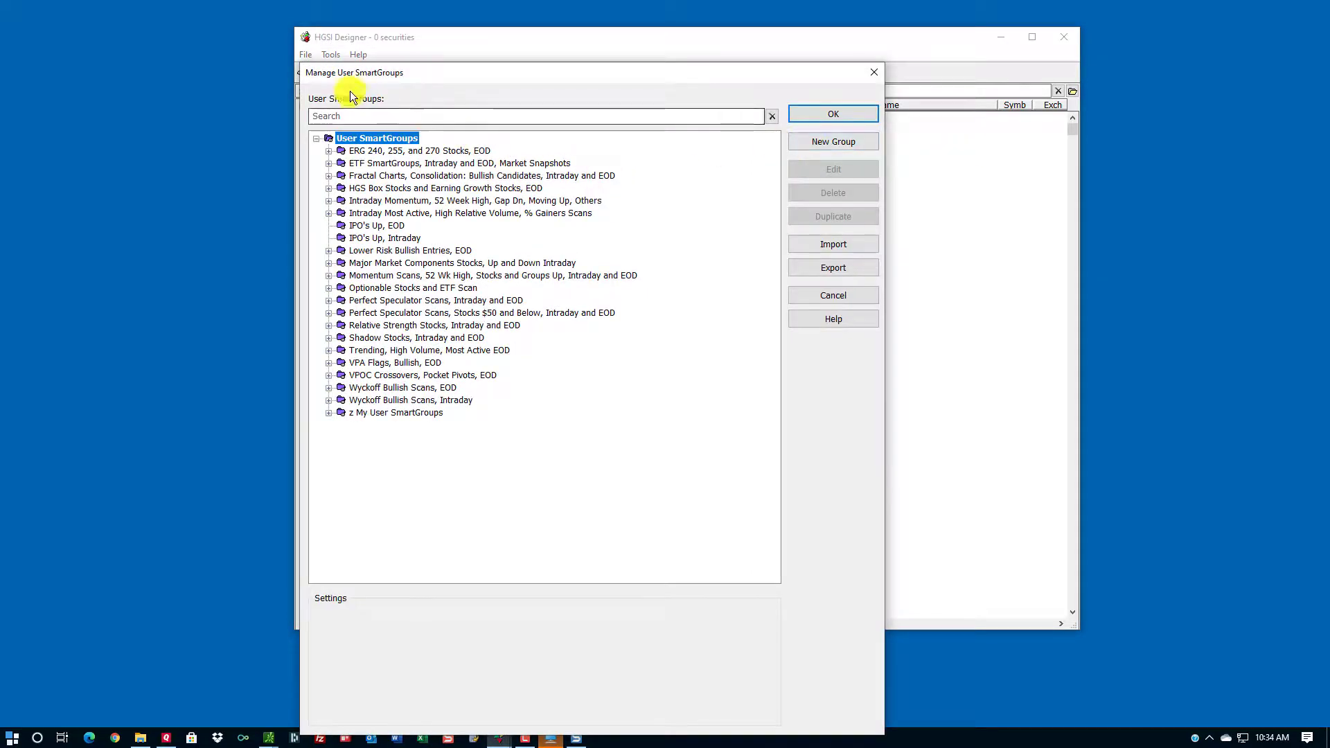
pyautogui.click(874, 73)
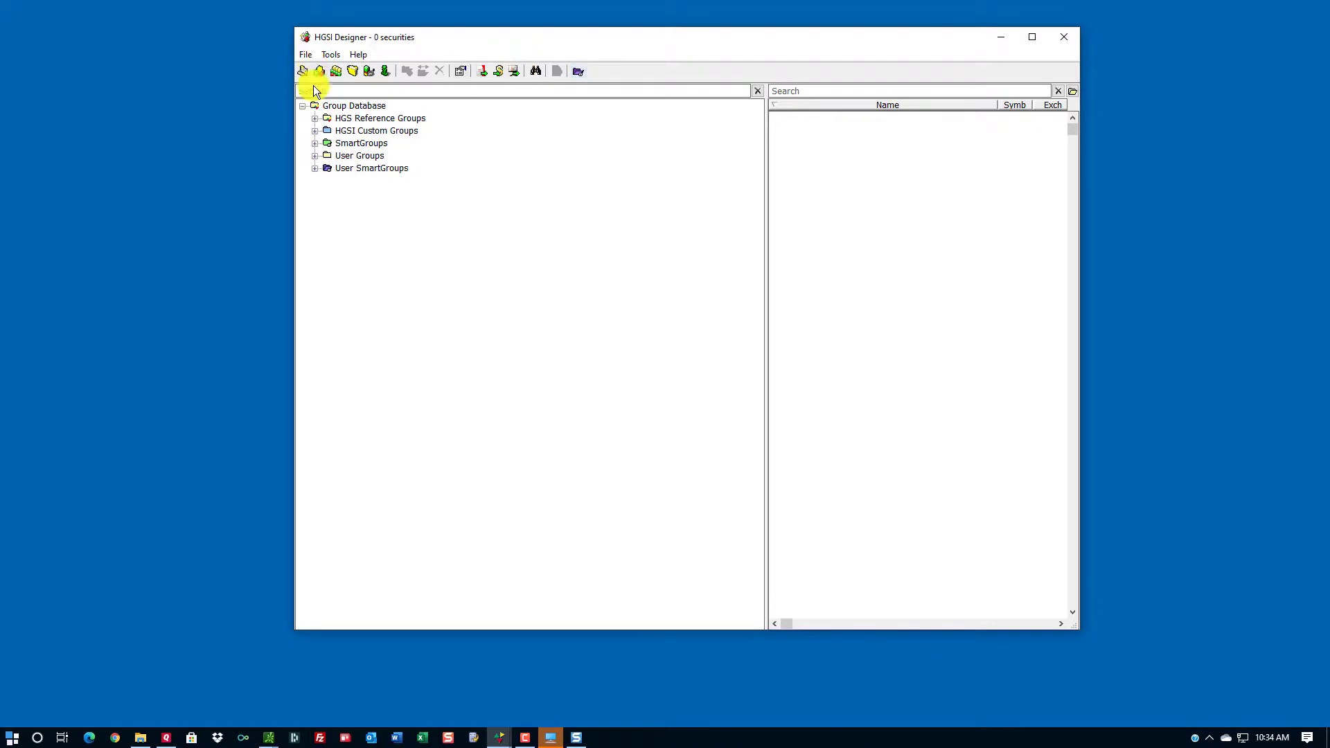
pyautogui.doubleClick(342, 171)
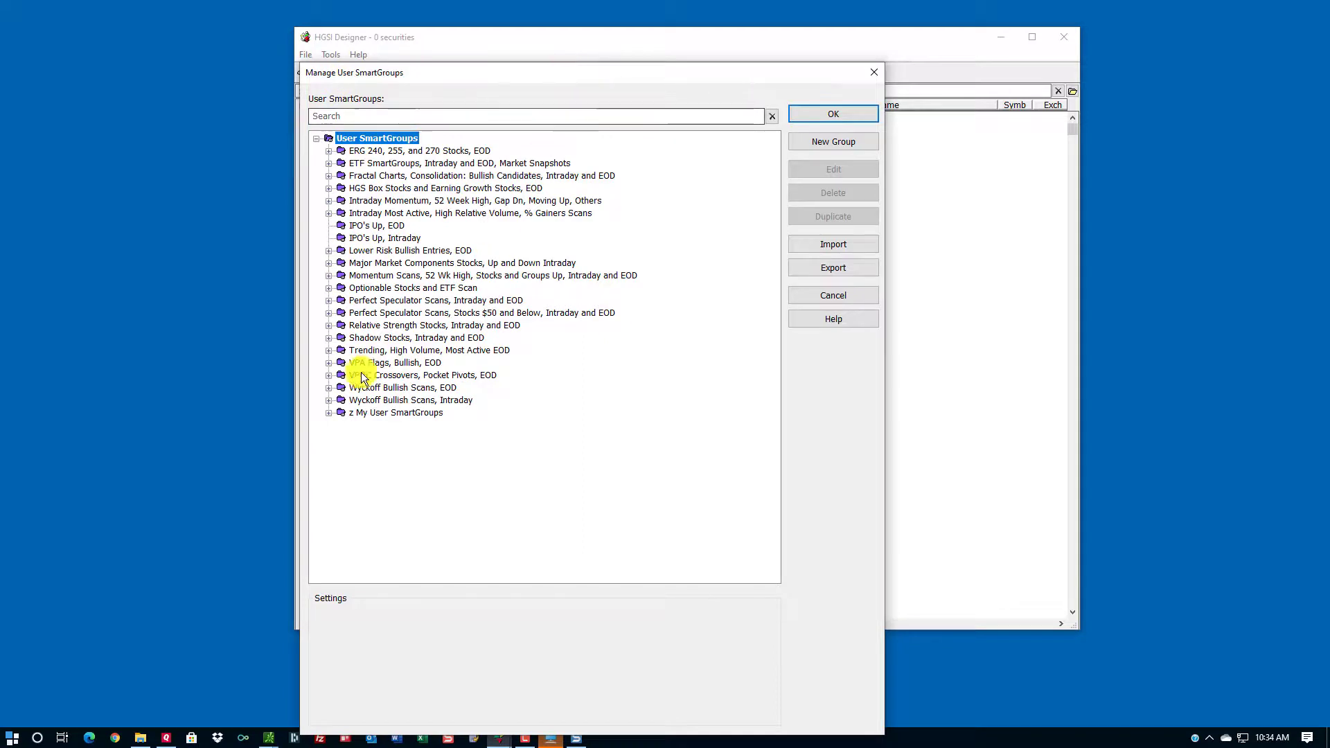
pyautogui.click(330, 412)
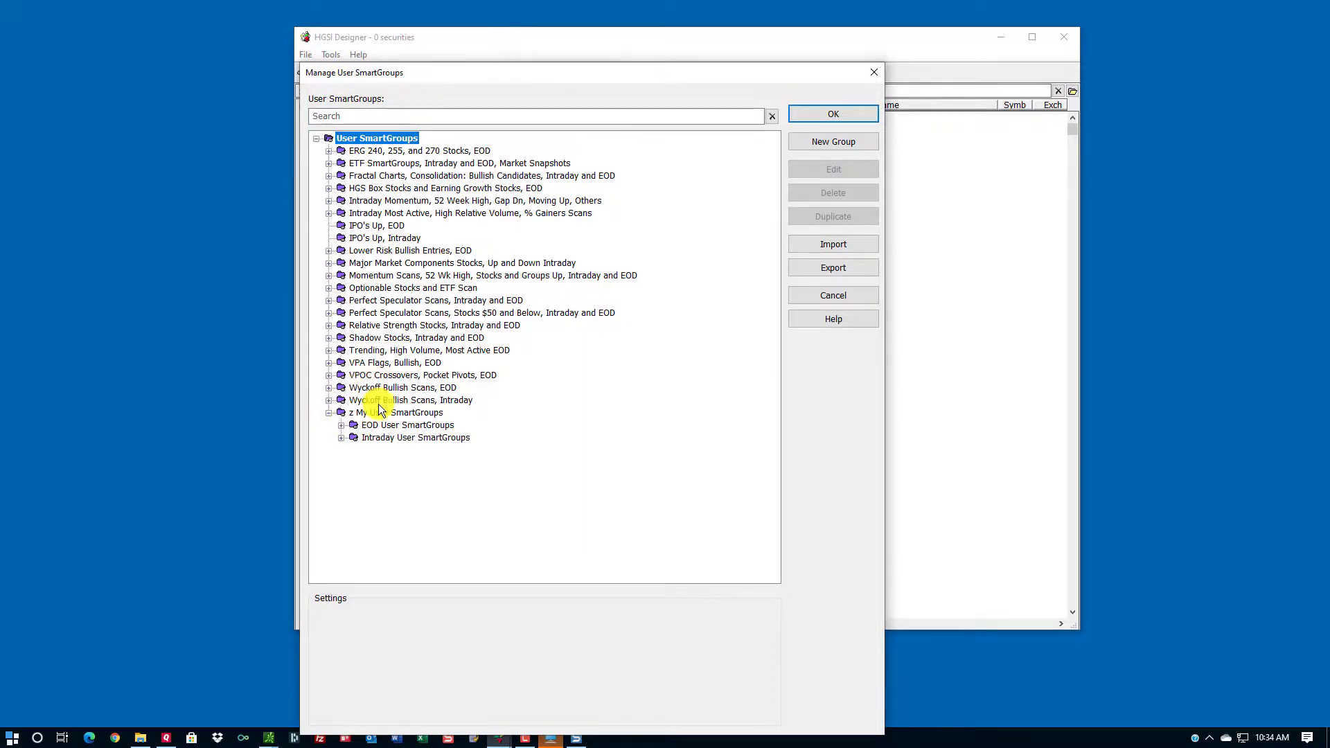
pyautogui.click(380, 413)
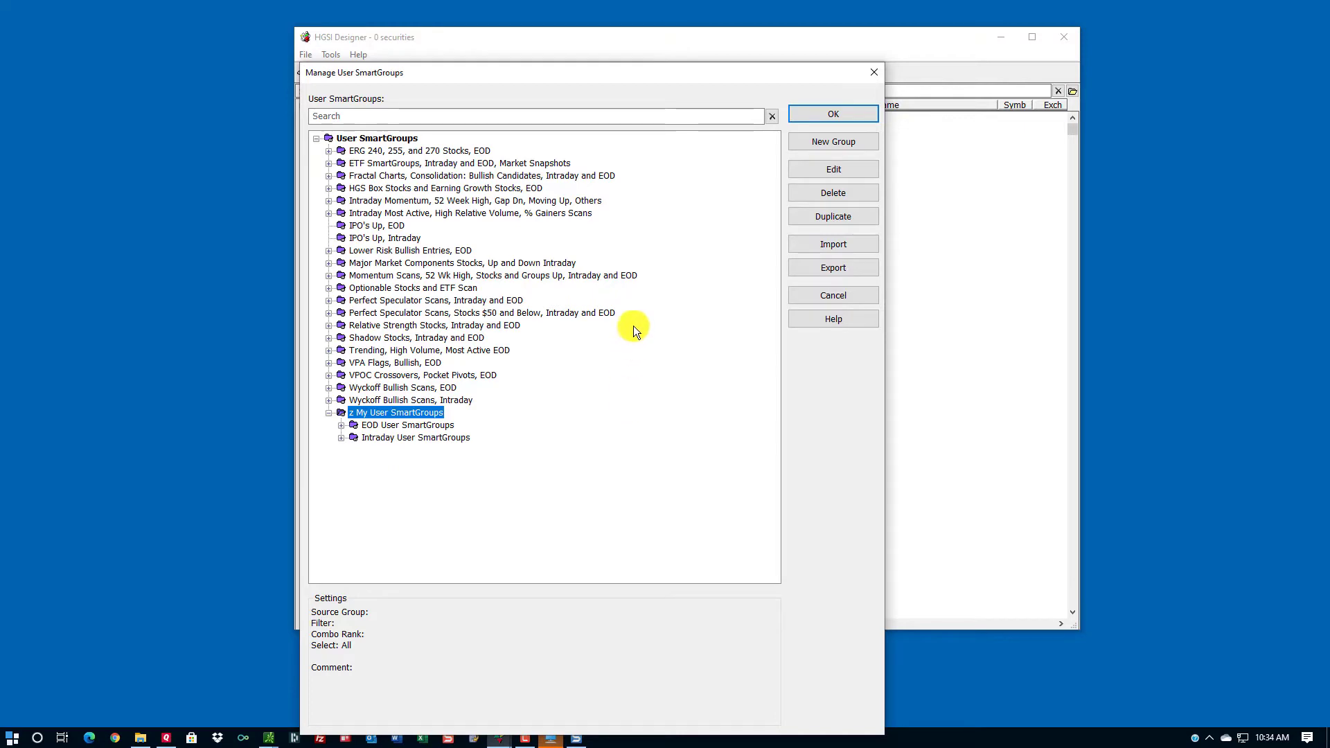
pyautogui.click(873, 73)
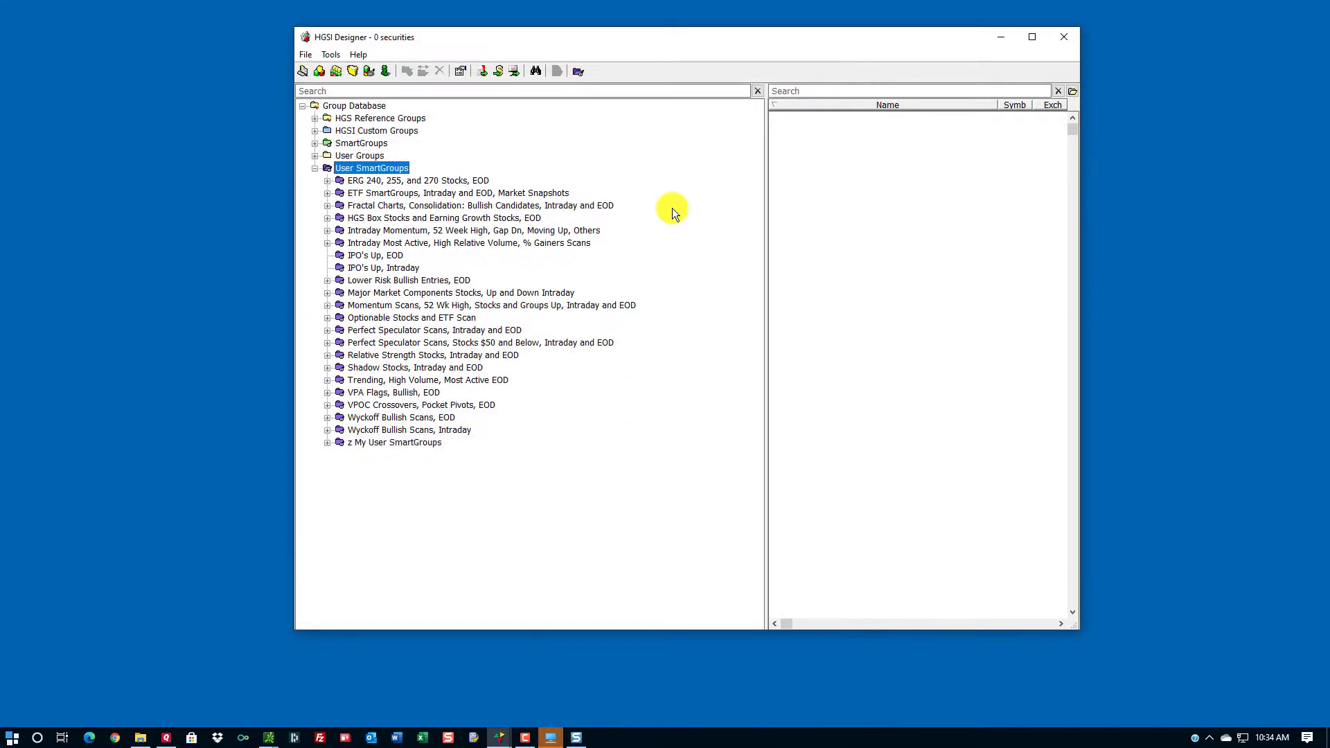